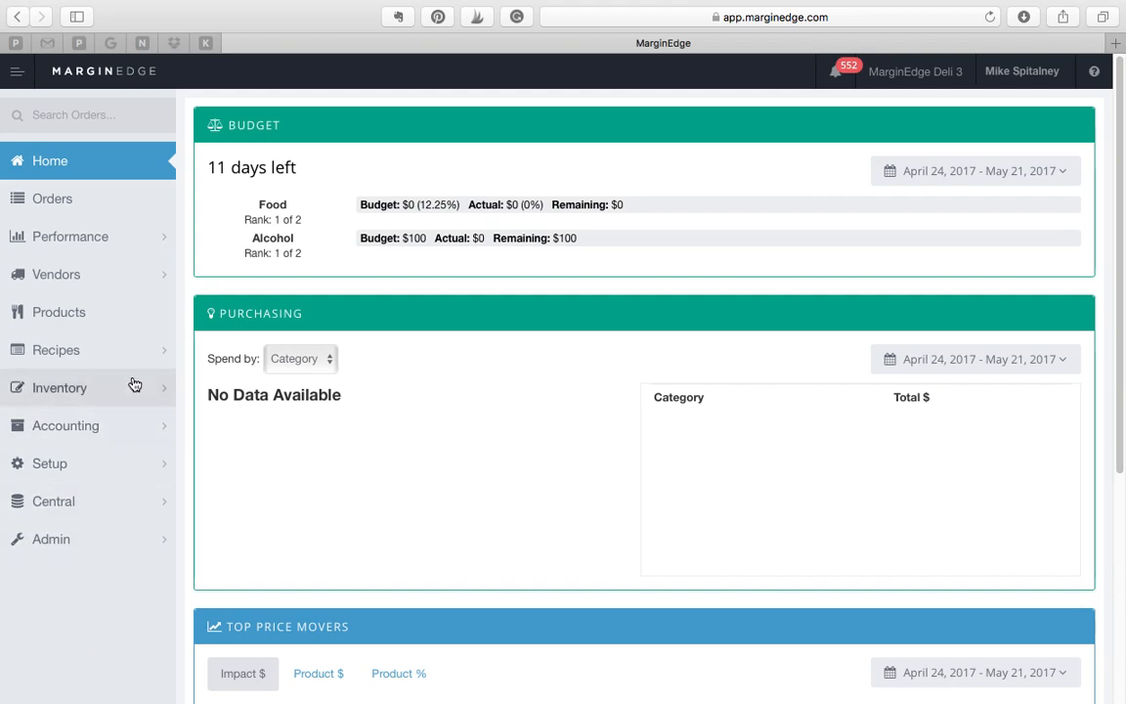
Search the product list for "bud" and open the Bud Light Bottle product to review its inventory setting.
click(115, 313)
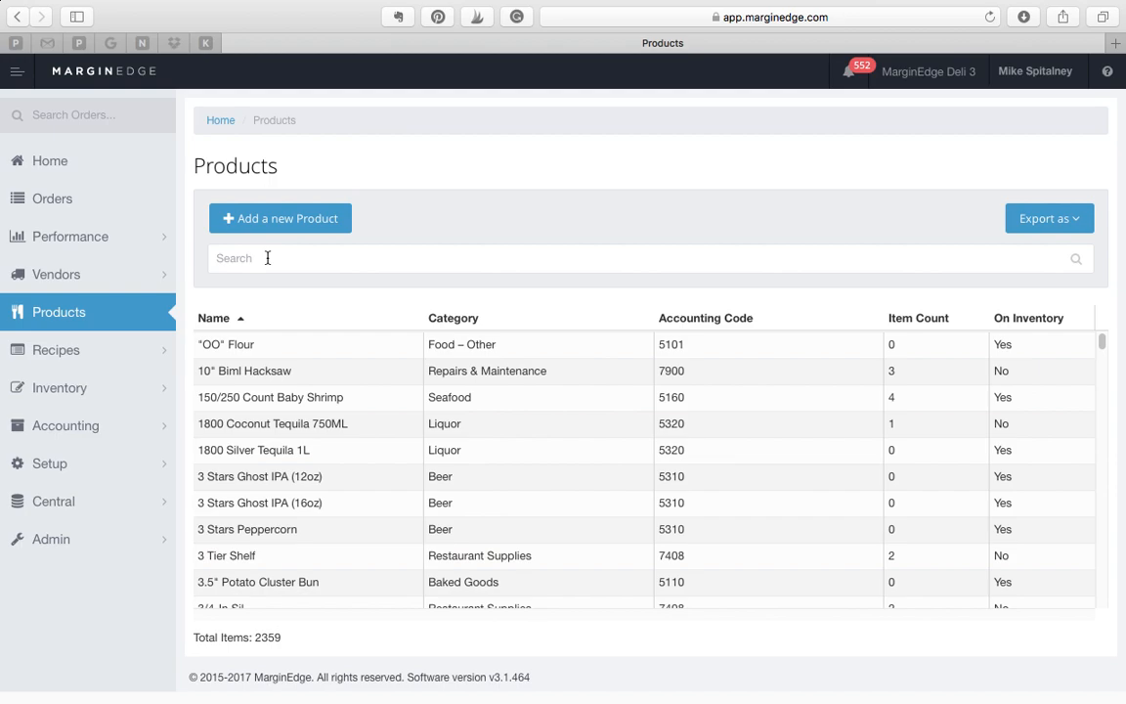
click(267, 258)
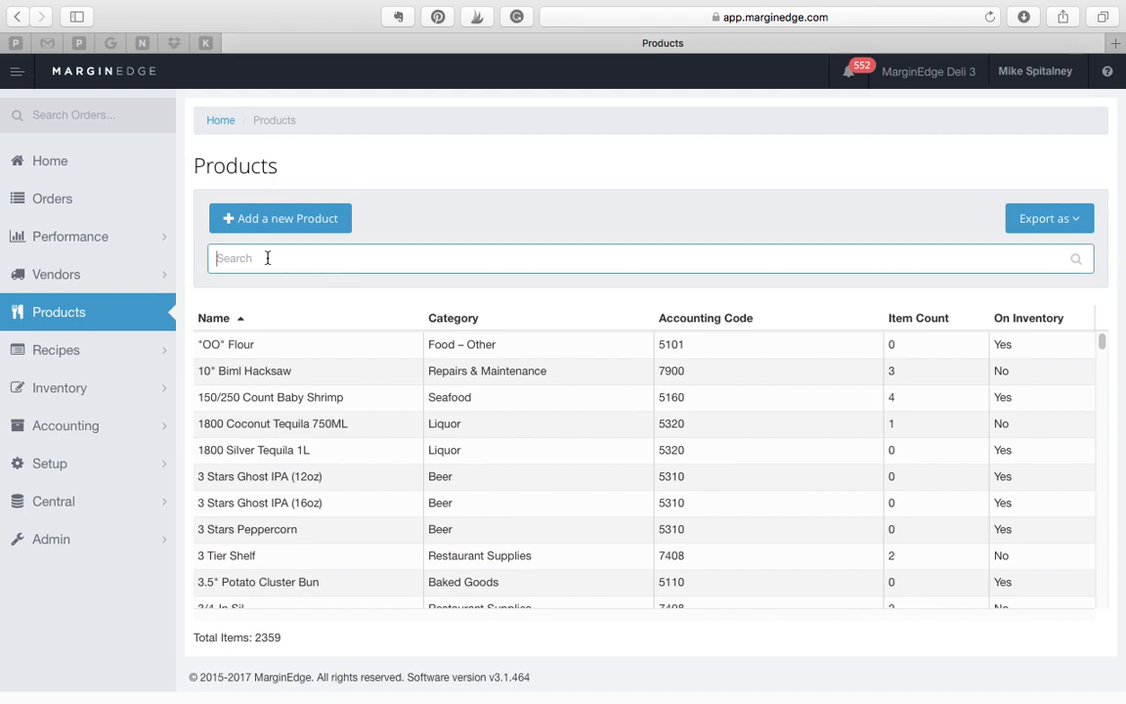
text(bud)
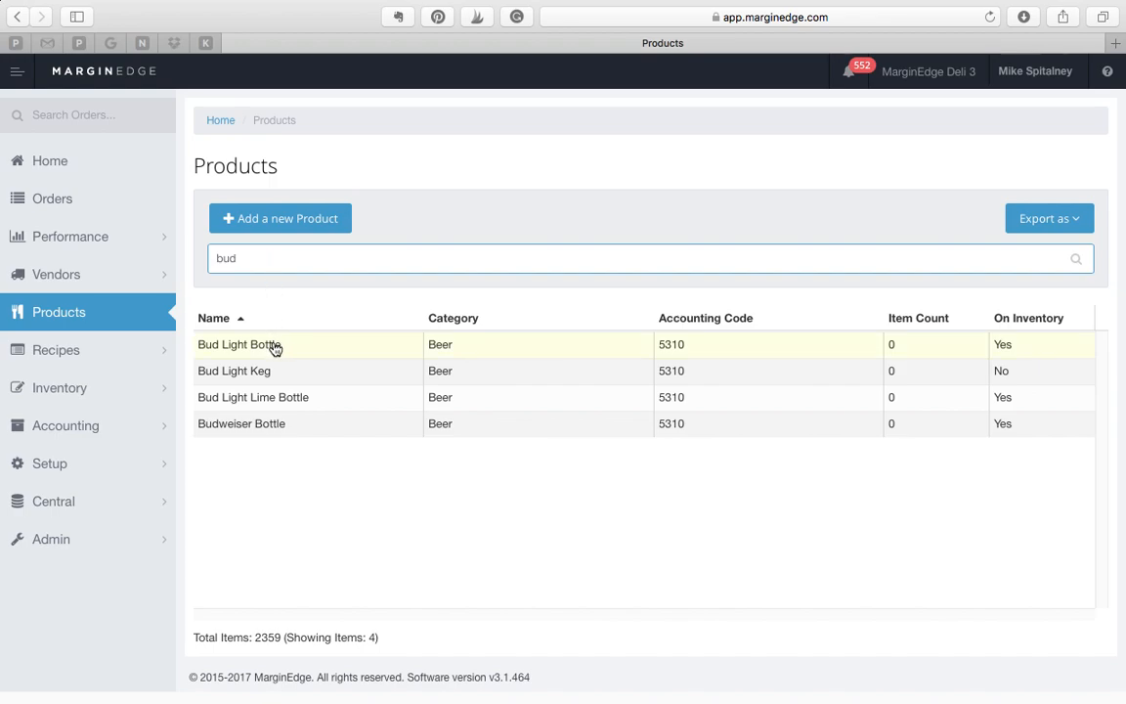
click(275, 346)
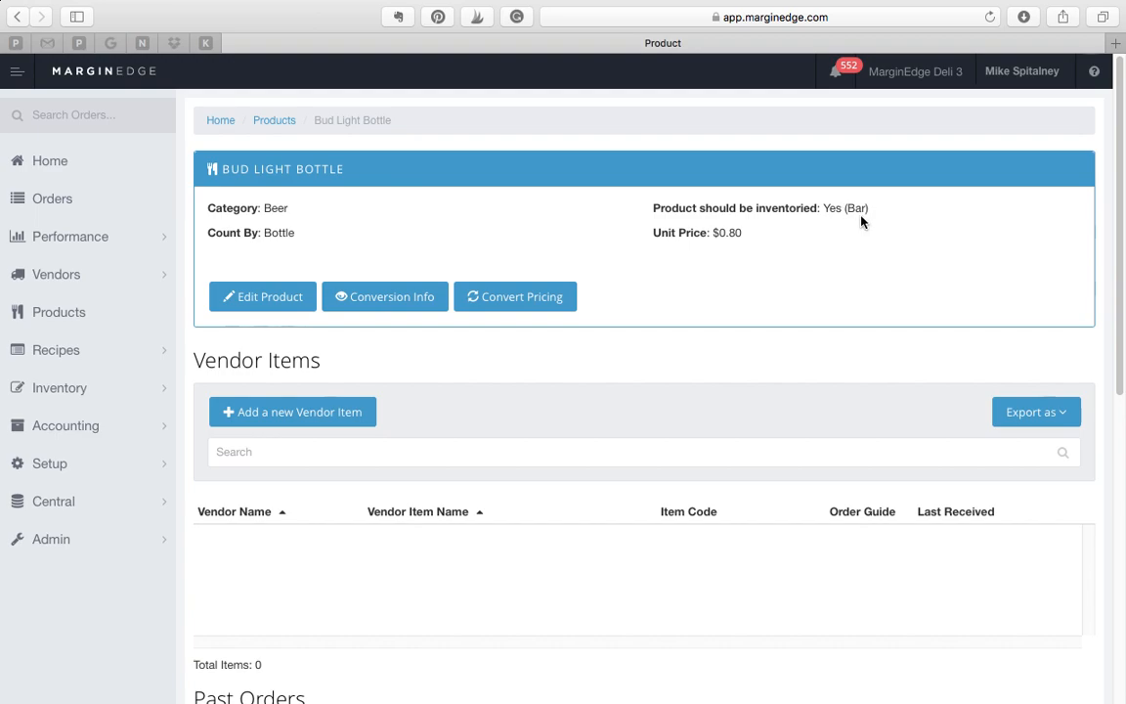
Open the Bud Light Keg product for editing and mark it as a product that should be inventoried.
click(93, 312)
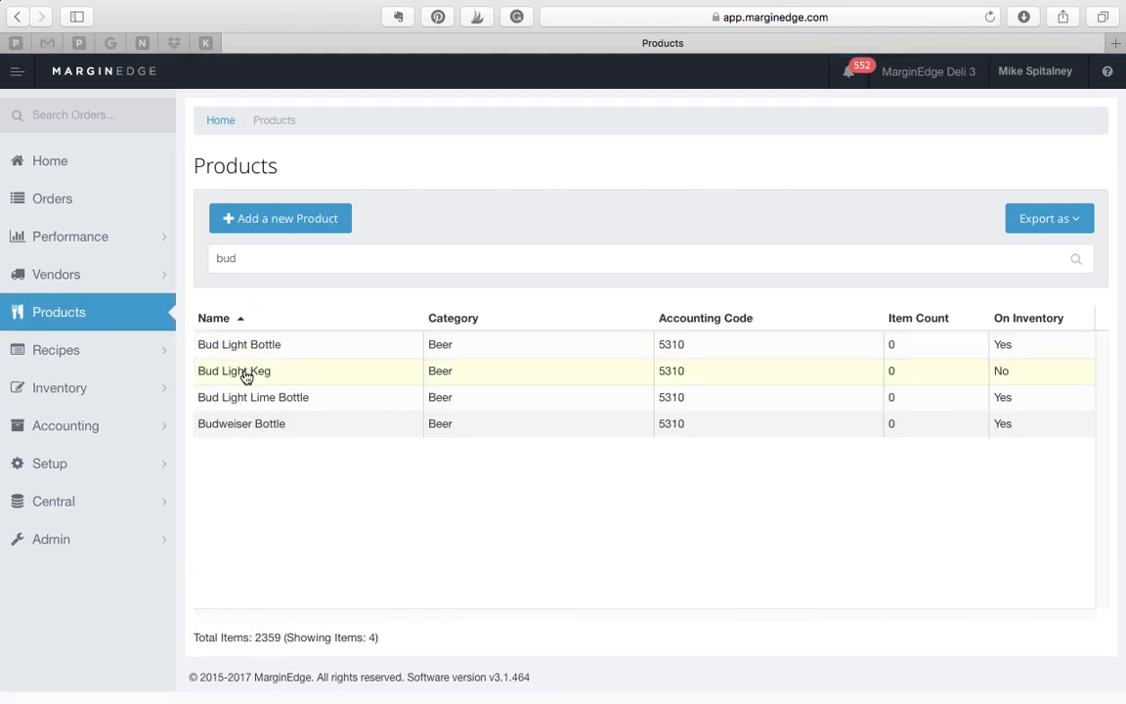
click(328, 376)
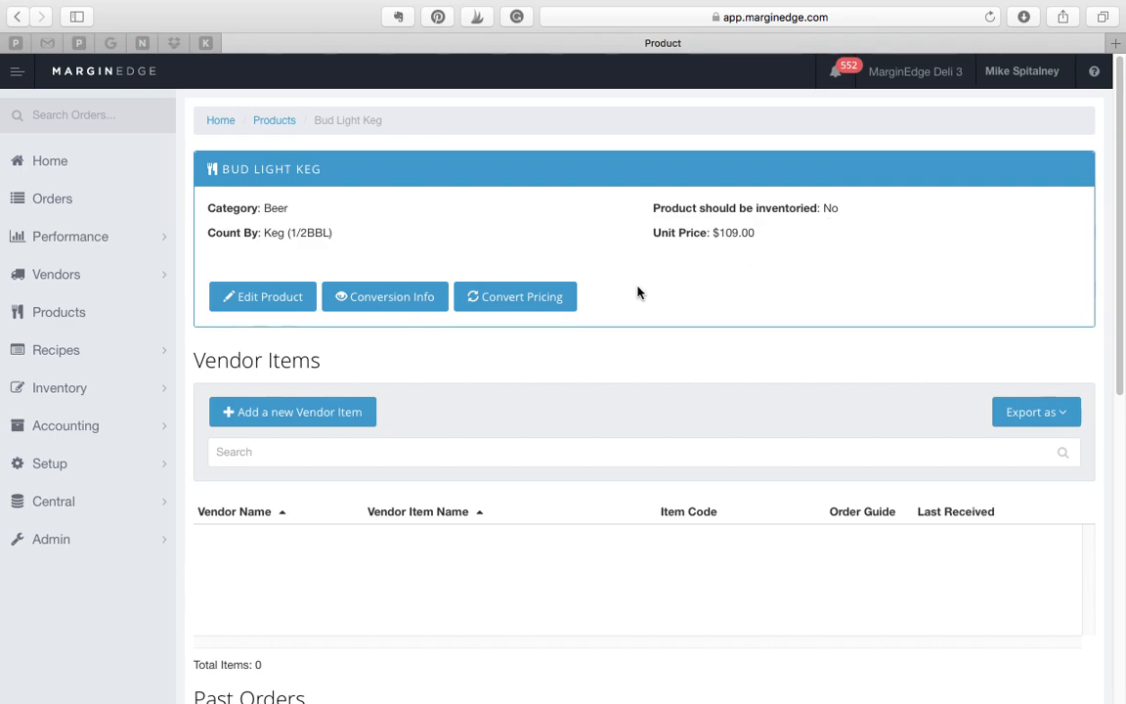
click(264, 303)
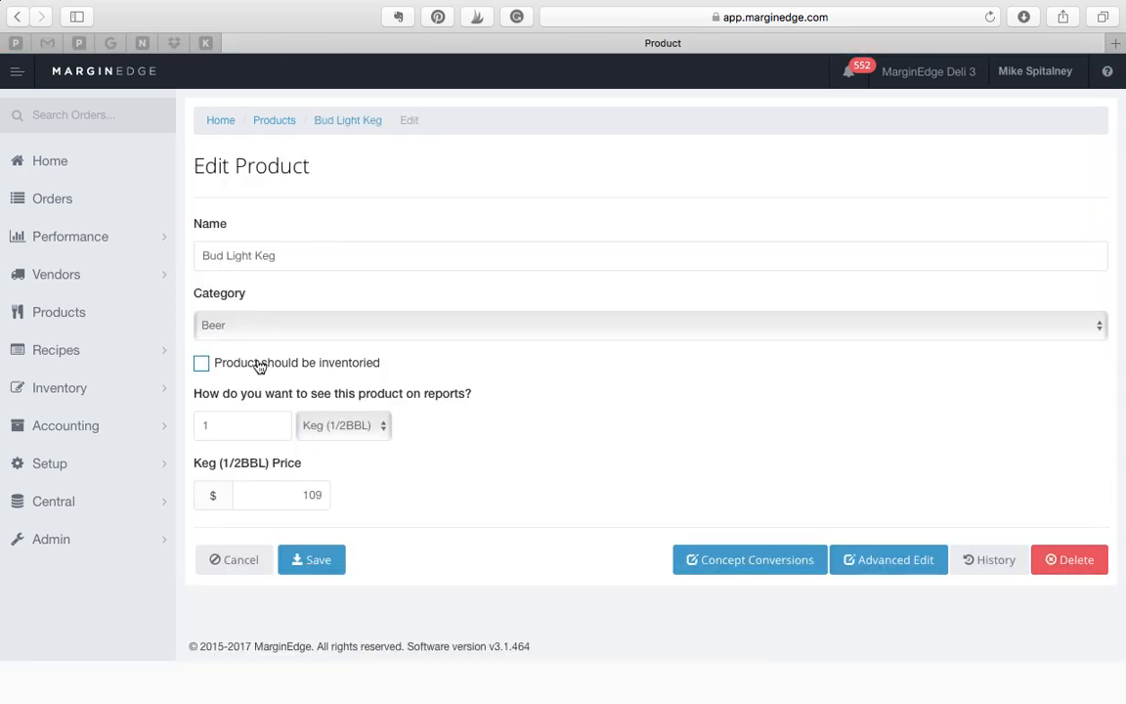
click(204, 372)
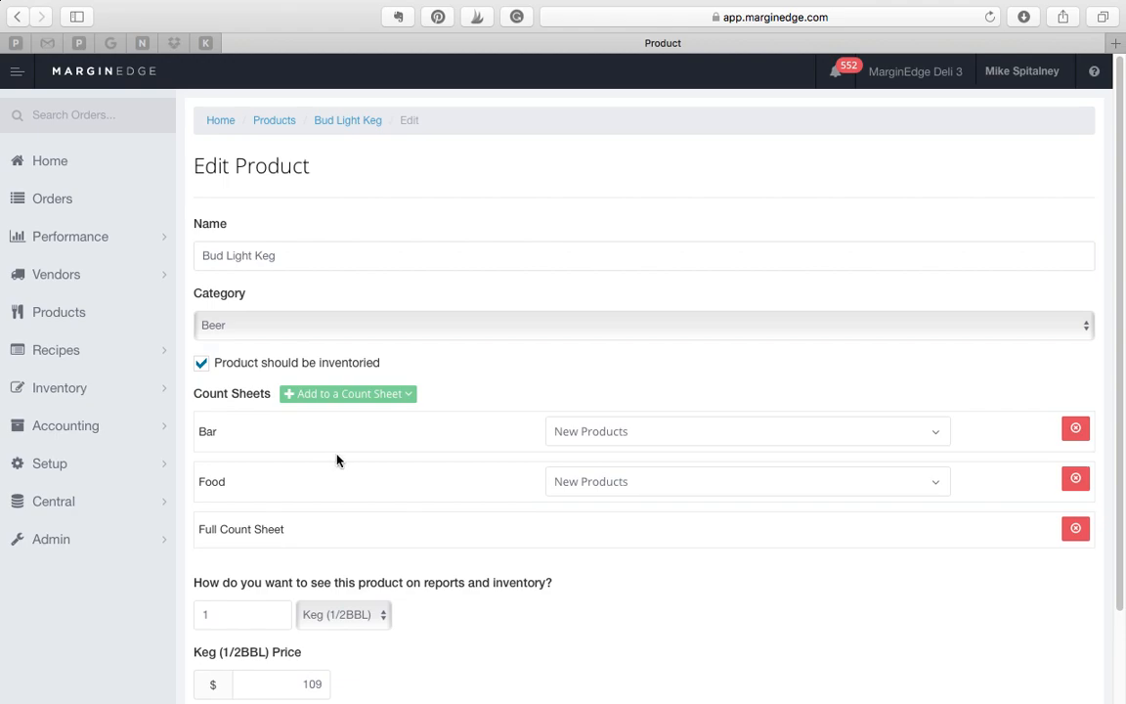
Assign Bud Light Keg to the Beer - Draft section of the Bar count sheet and save the product.
click(599, 435)
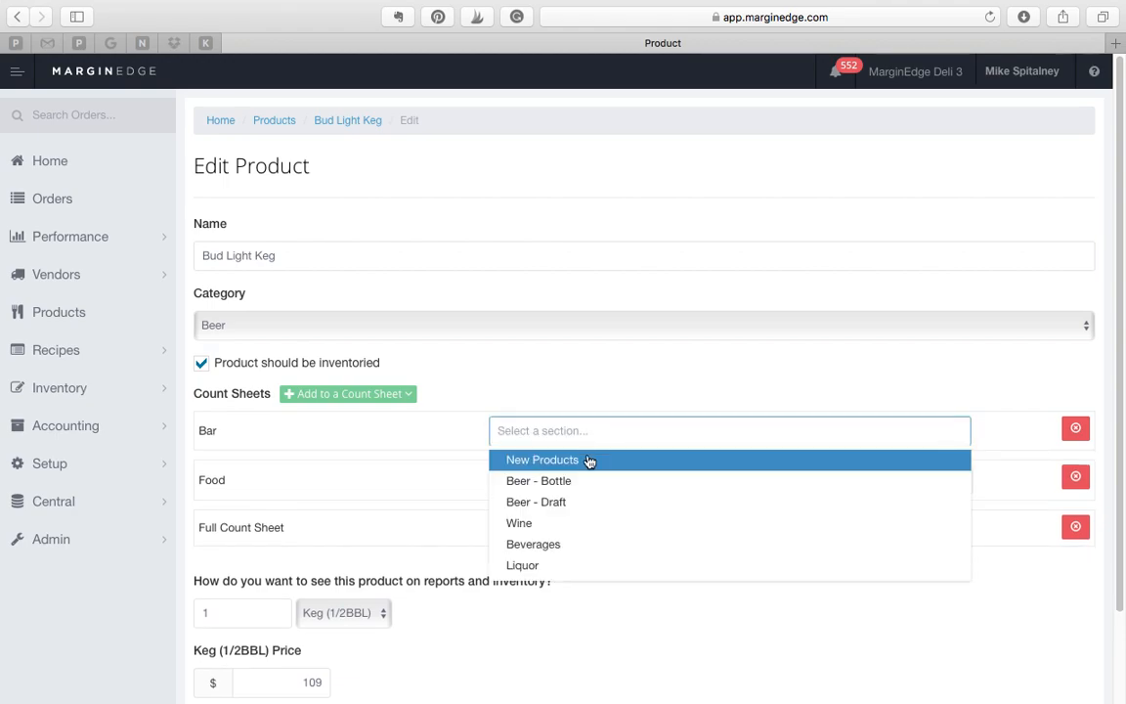
click(582, 502)
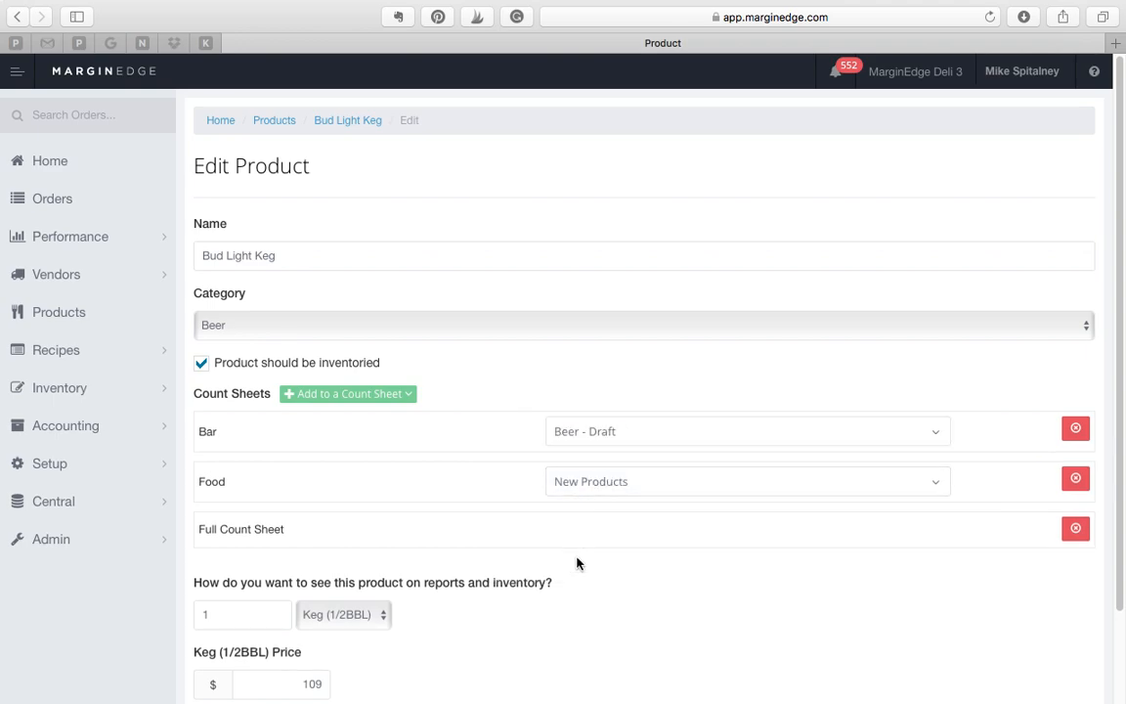
scroll(574, 565, down, 3)
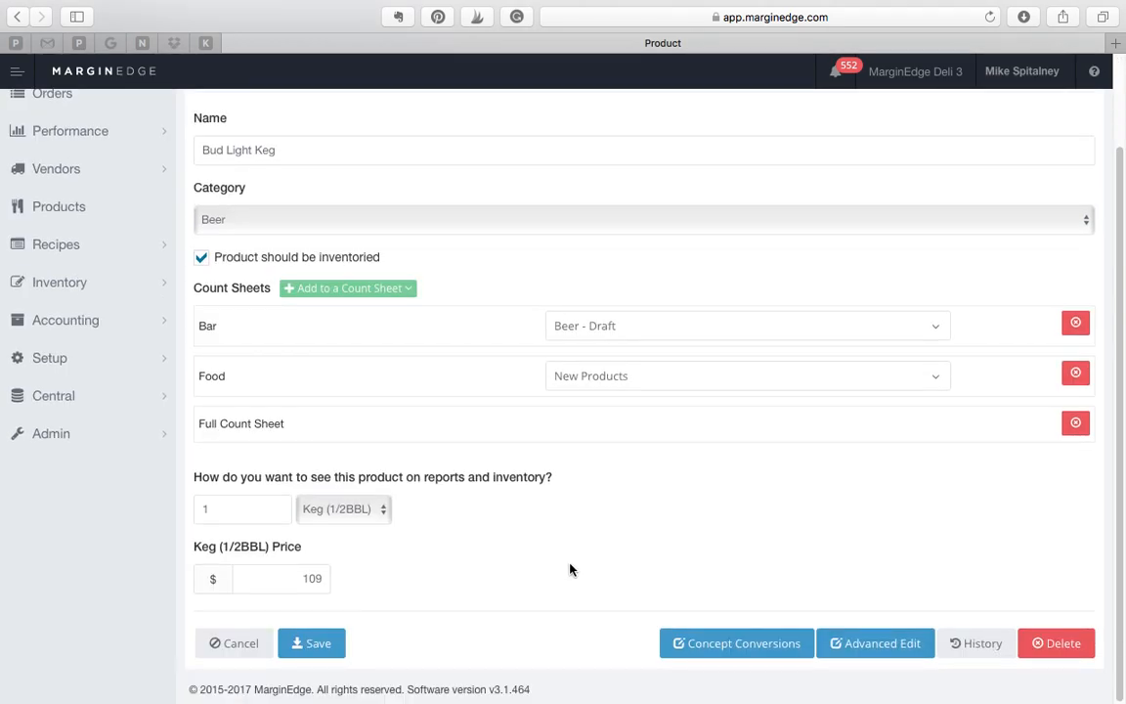
click(319, 644)
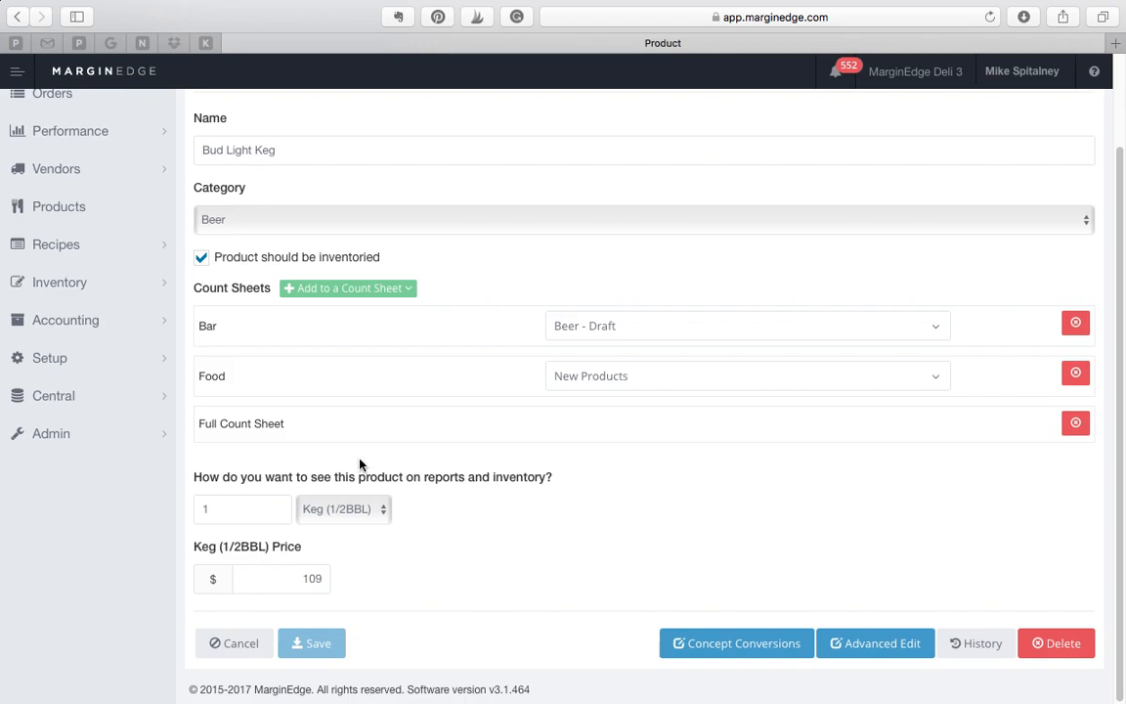
scroll(262, 428, up, 2)
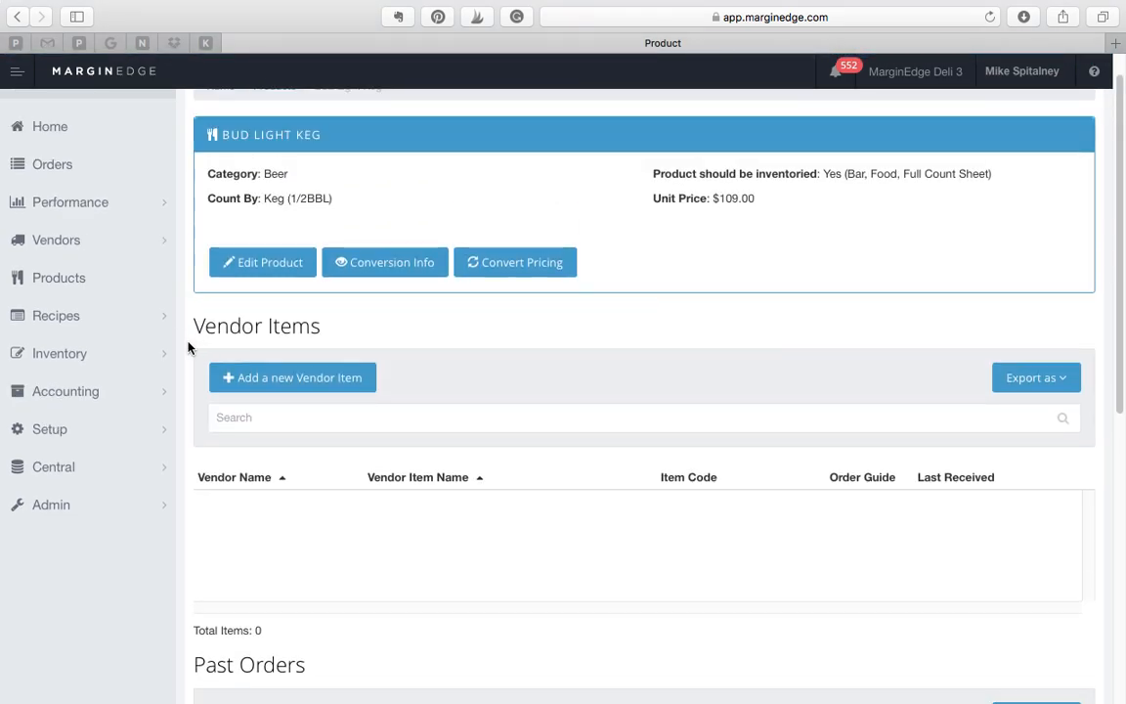
Open the Food count sheet for editing from the inventory count sheets.
click(118, 355)
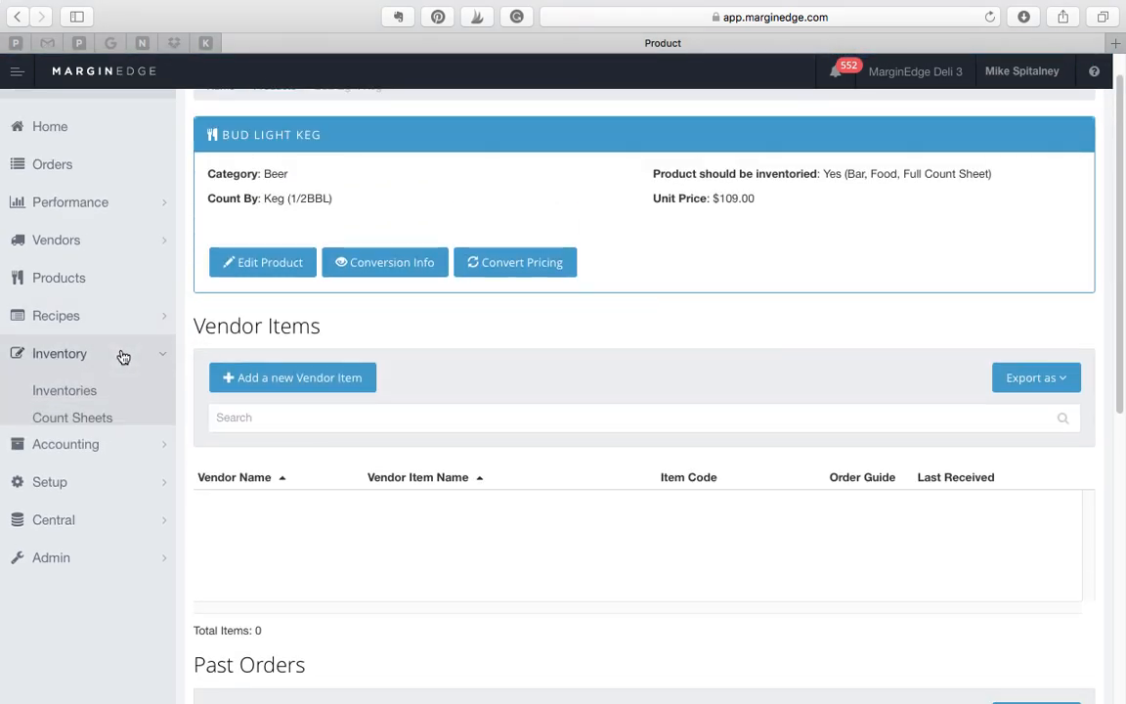
click(98, 422)
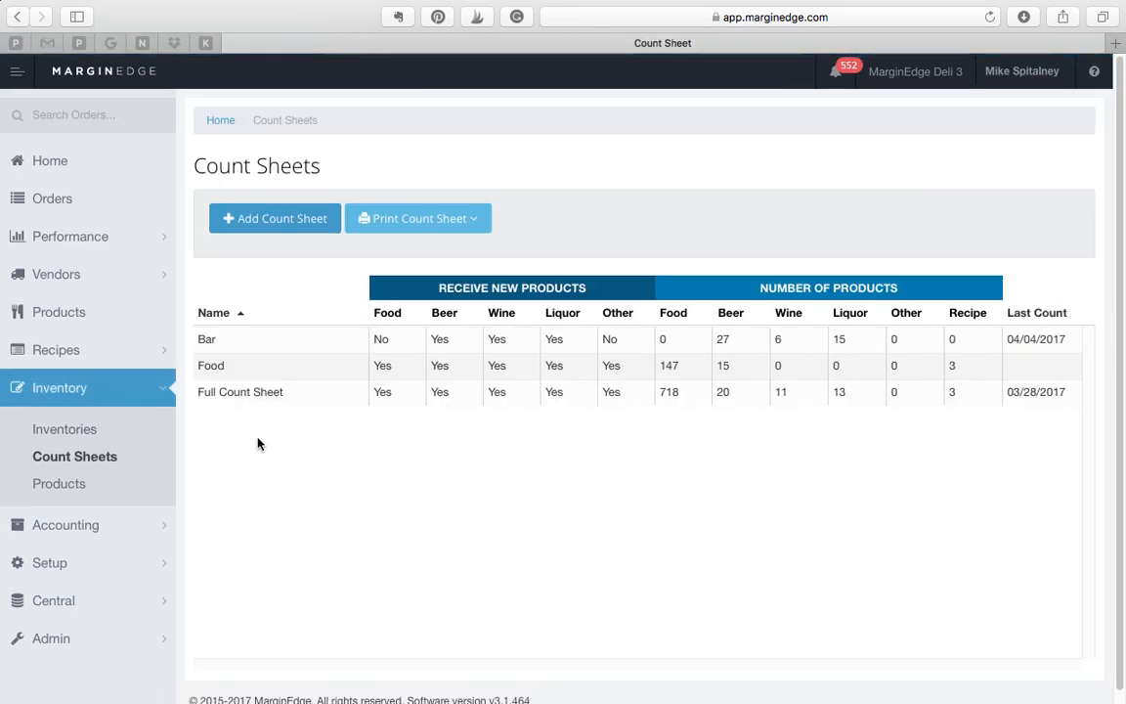
click(249, 368)
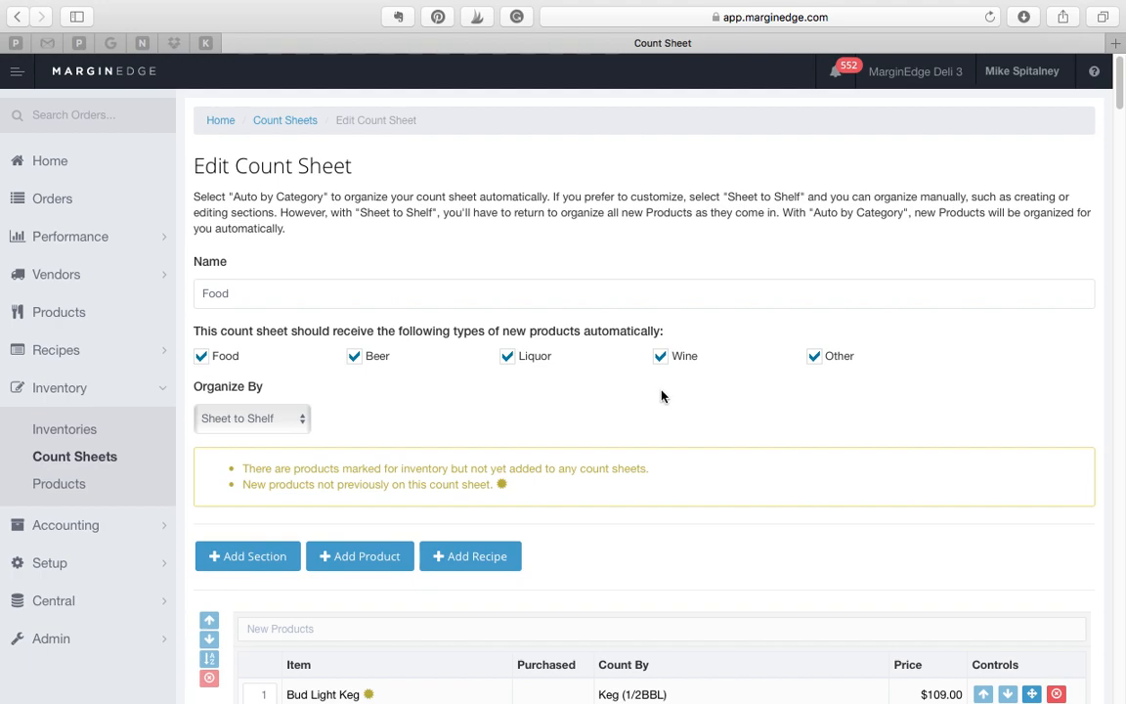
Set the count sheet to automatically receive only new Food products, excluding Beer, Liquor, Wine and Other.
click(200, 358)
click(200, 358)
click(354, 360)
click(505, 364)
click(660, 361)
click(815, 358)
Start adding a product to the Food count sheet, view the whole-category option, and return to adding one product.
scroll(388, 420, down, 1)
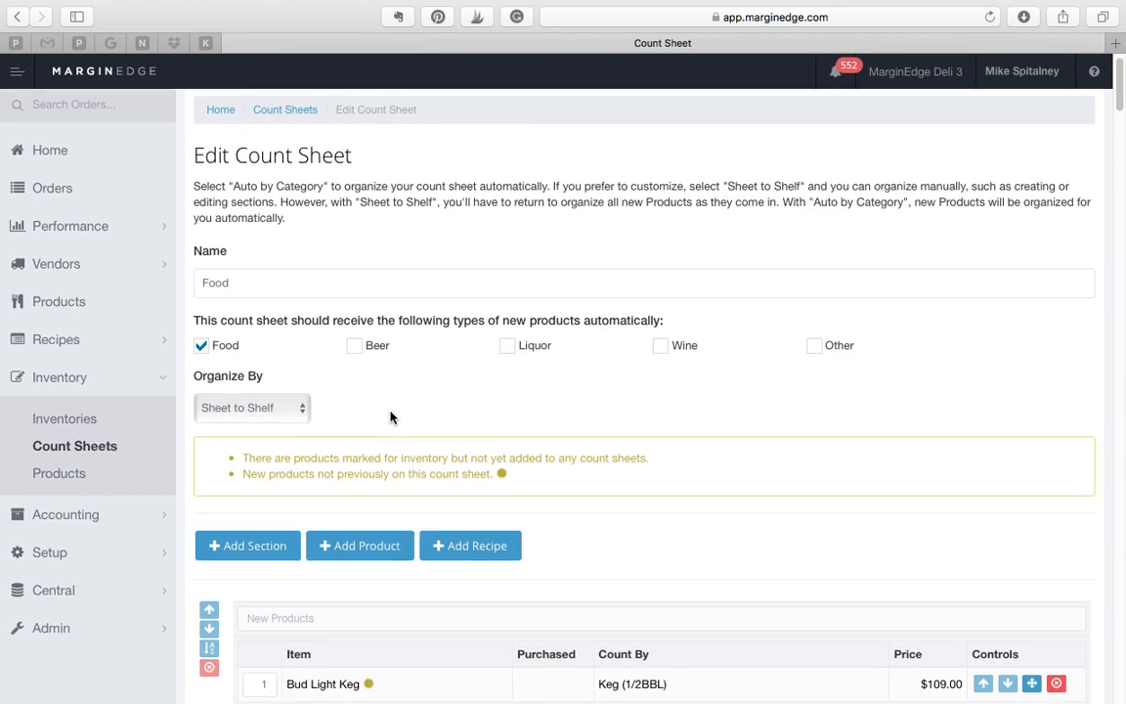
scroll(393, 414, down, 1)
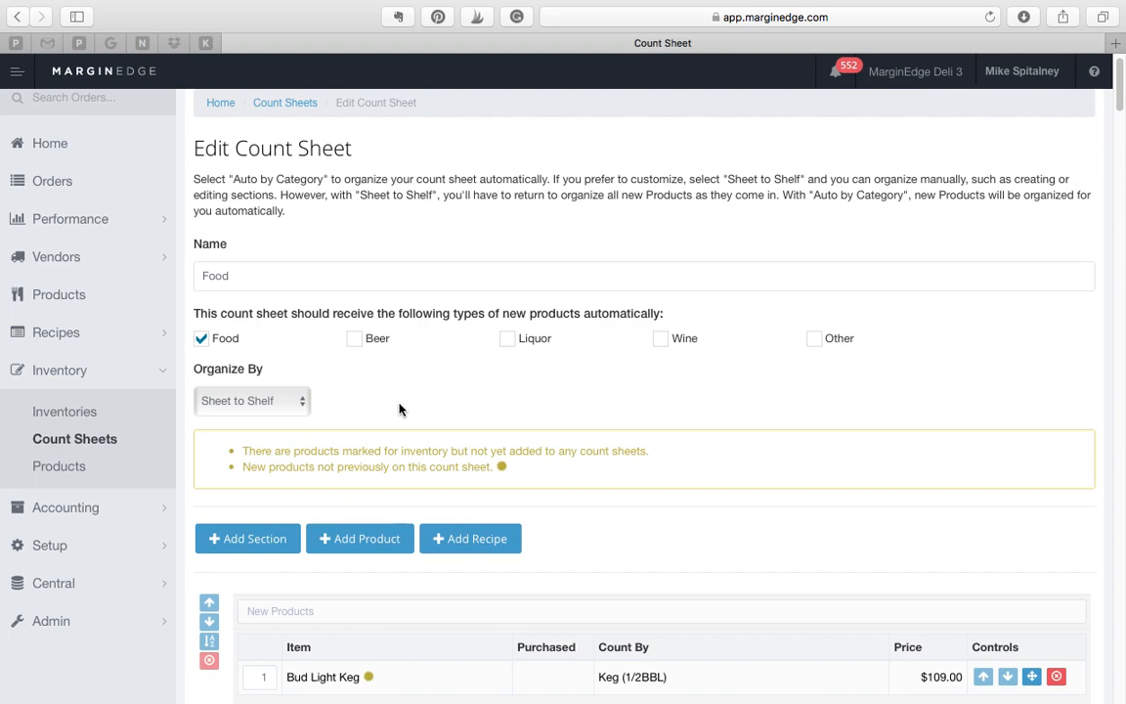
scroll(399, 408, down, 6)
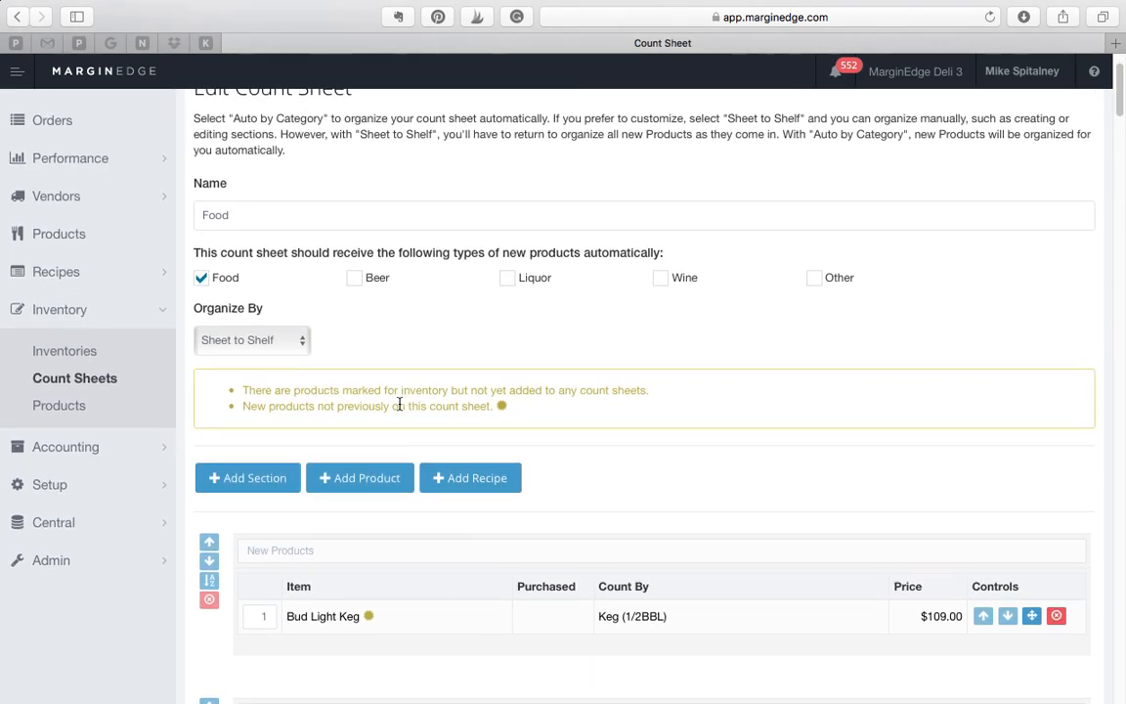
scroll(397, 405, up, 1)
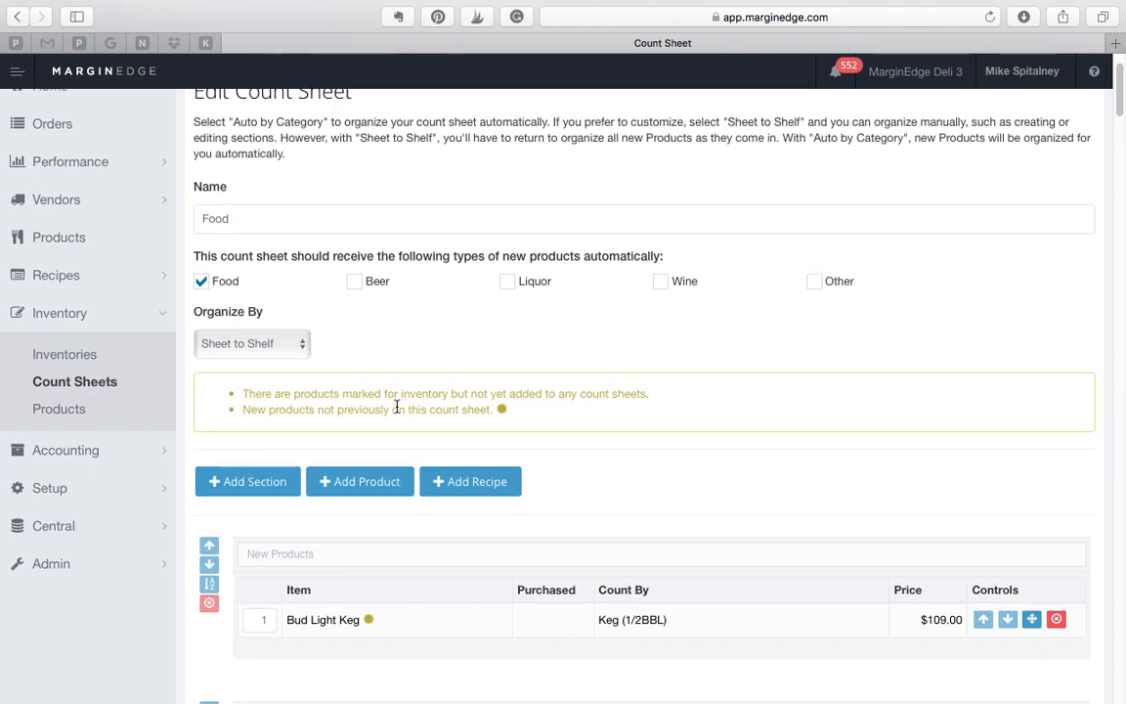
click(378, 488)
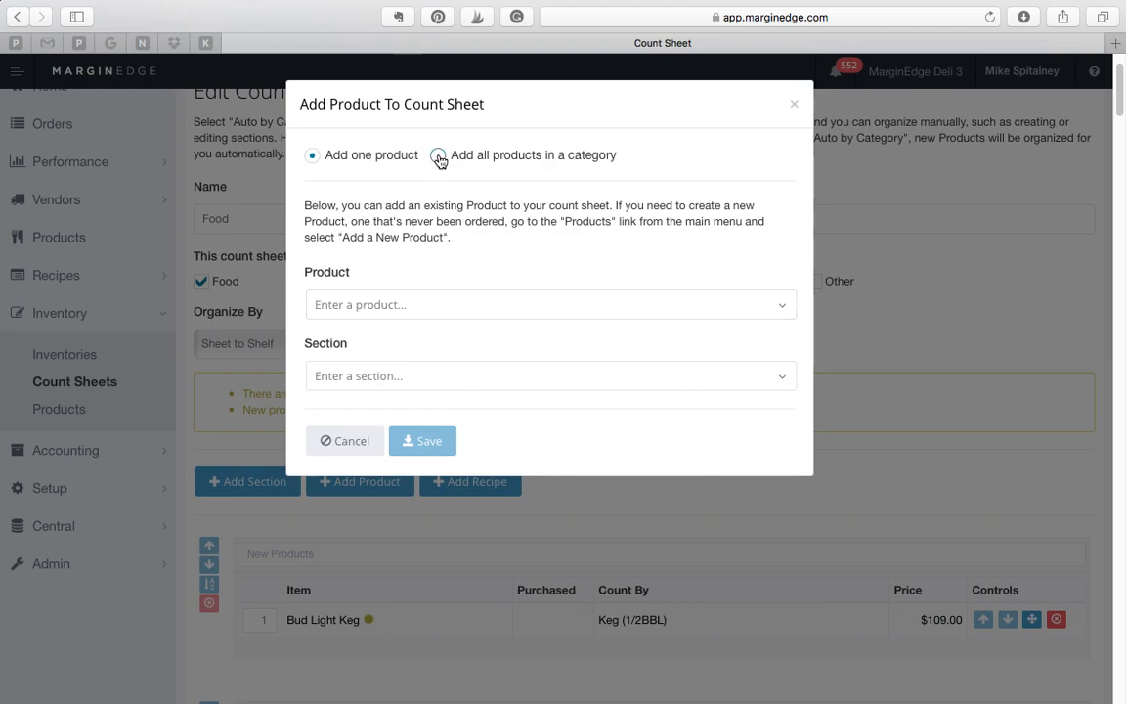
click(438, 157)
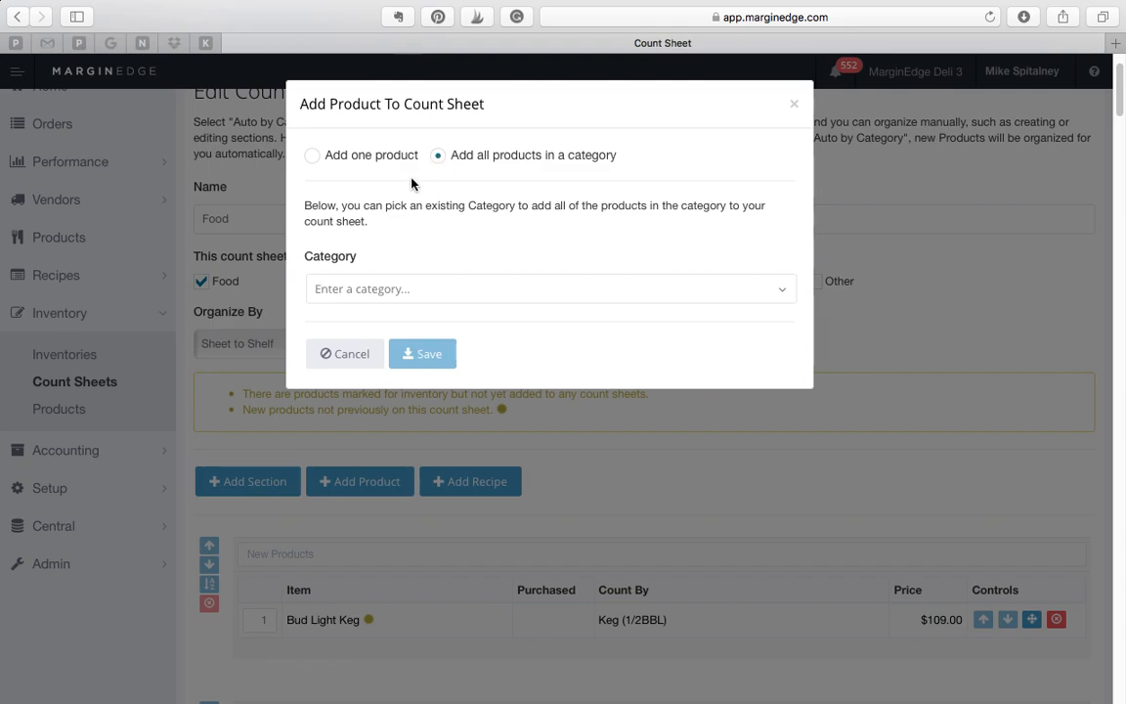
click(312, 159)
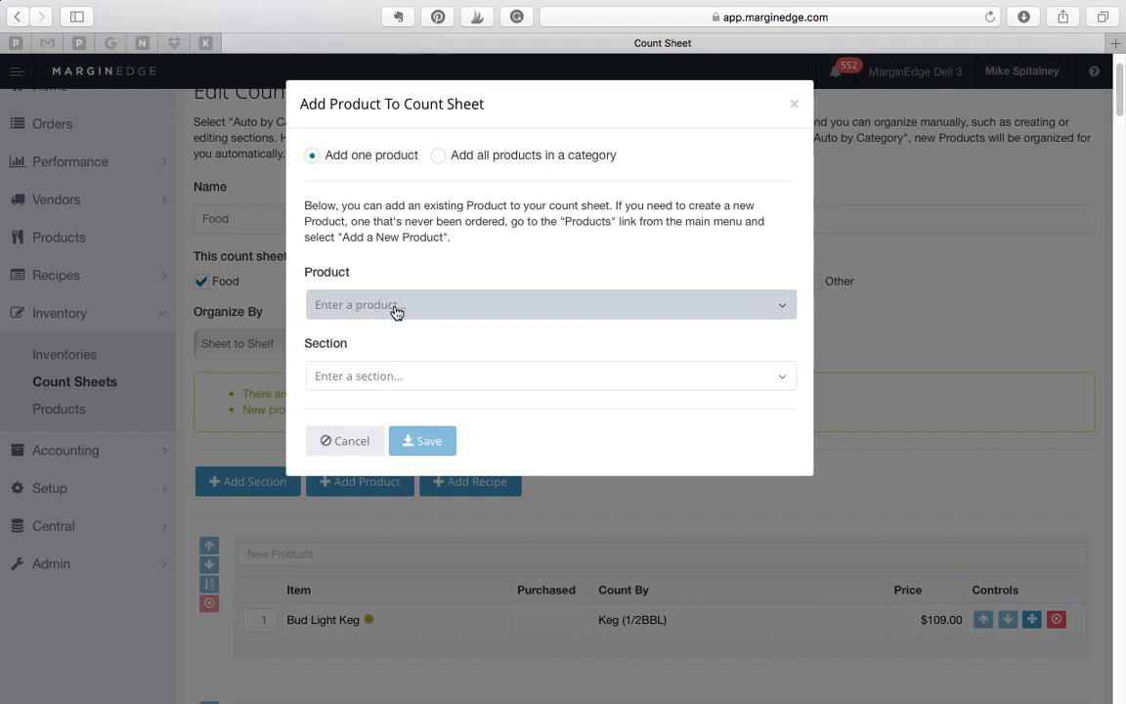
Search for "cream c" and choose Cream Cheese Whipped as the product to add.
click(429, 303)
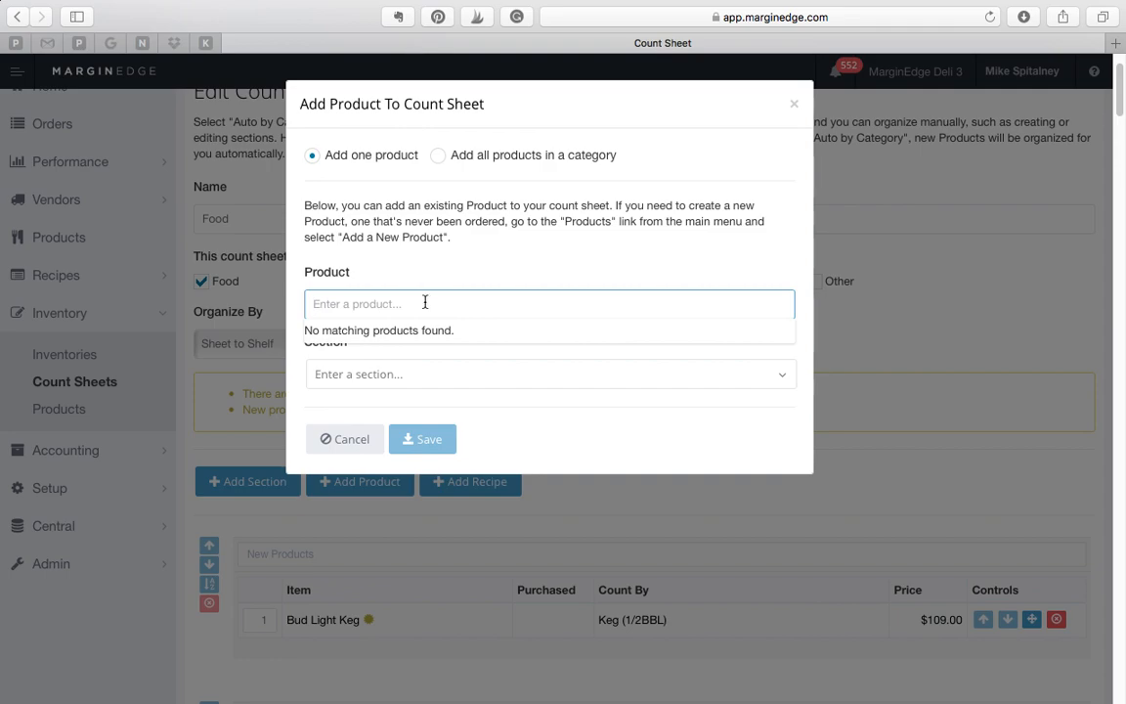
text(crea)
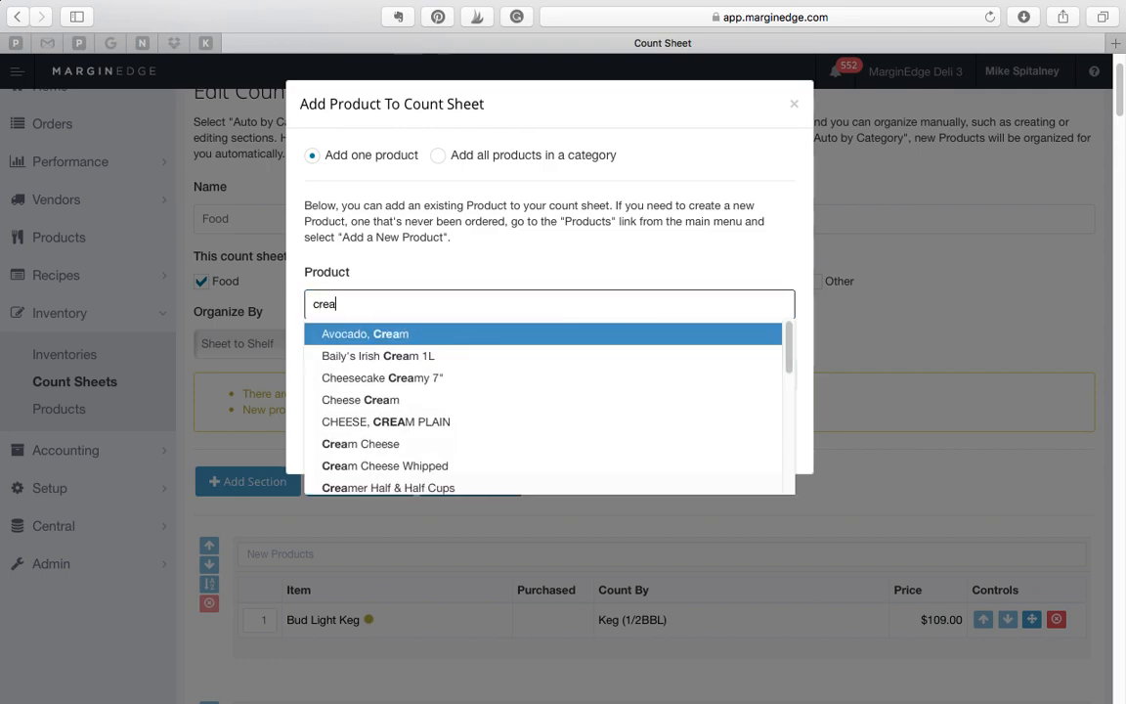
text(m c)
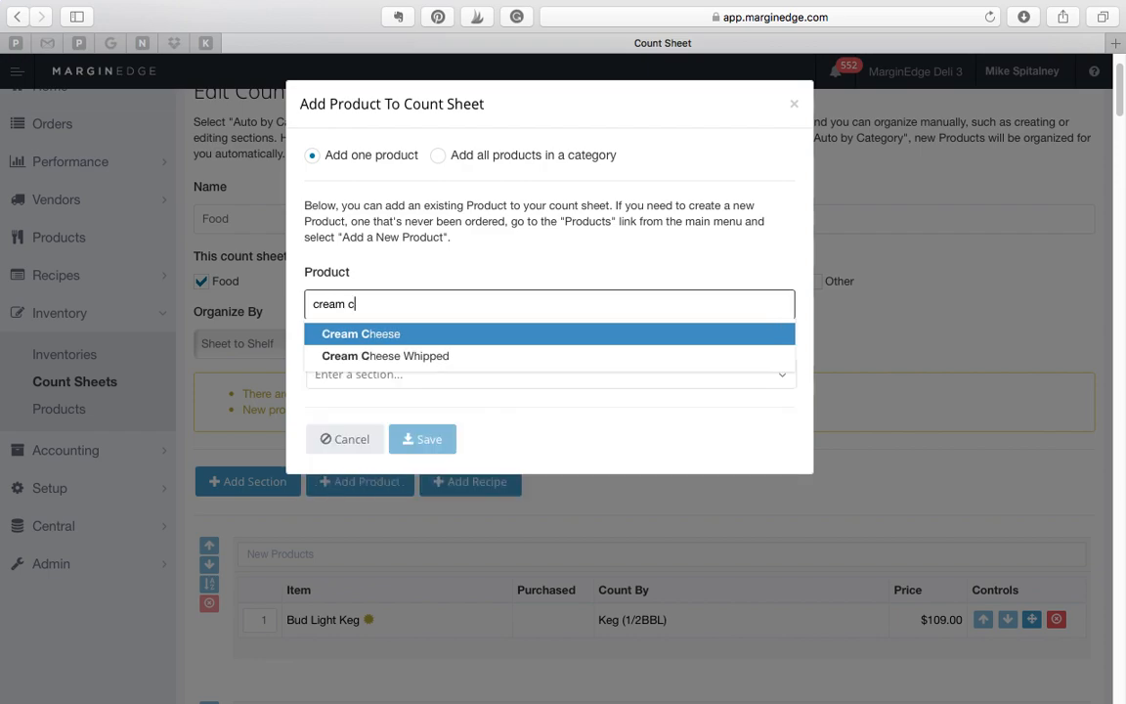
click(415, 356)
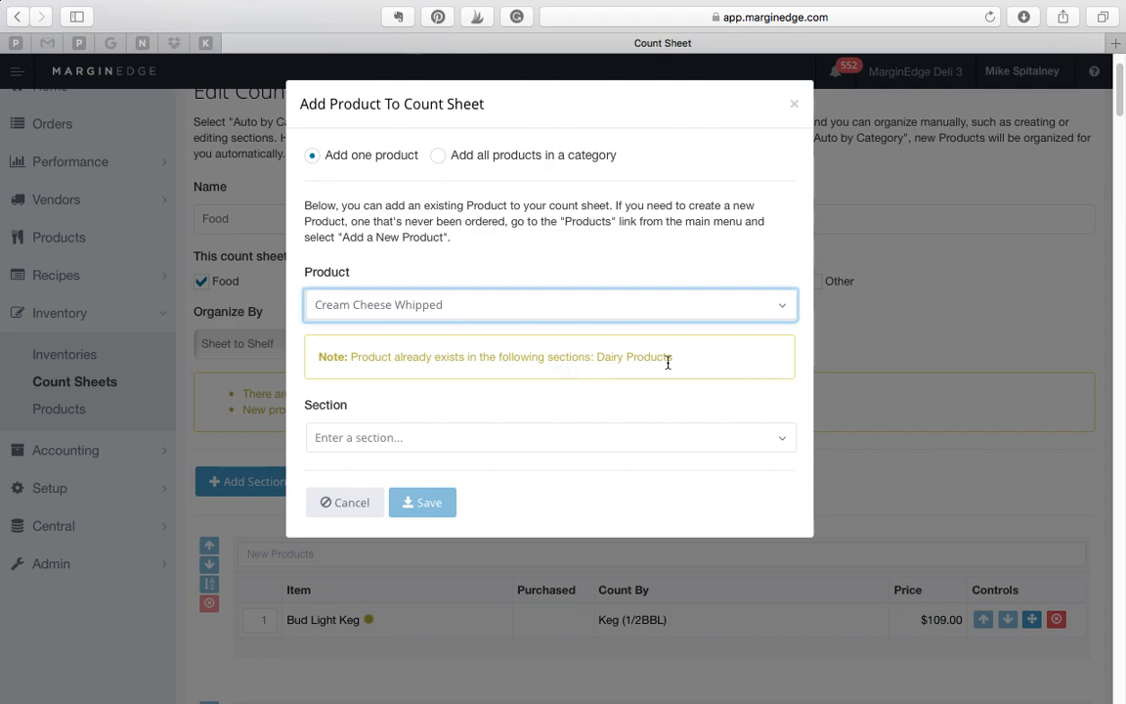
Add Creamer Half & Half Cups to the Dairy Products section, save it, and check its row in that section.
click(445, 307)
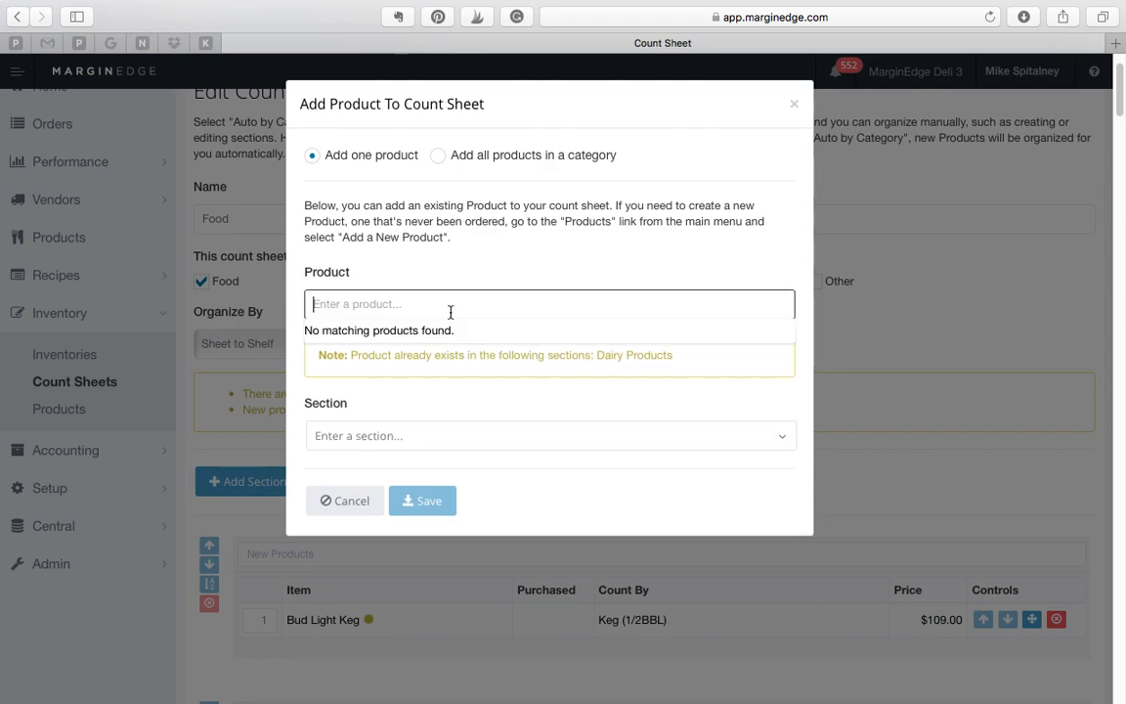
text(creamer)
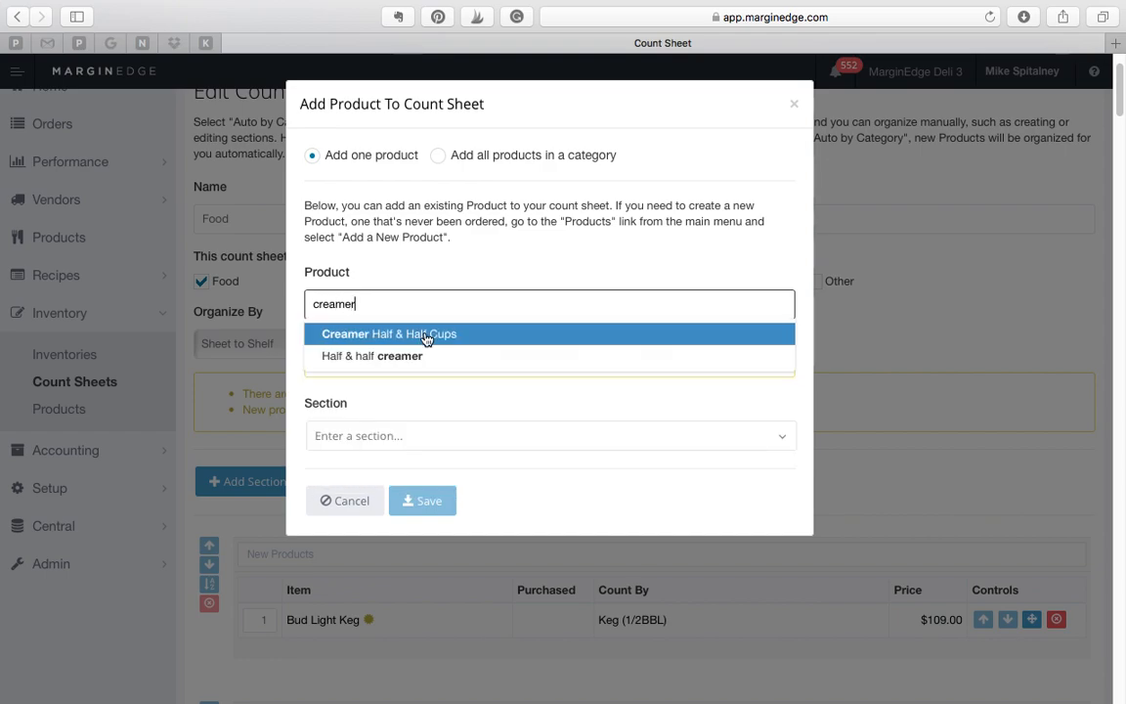
click(426, 336)
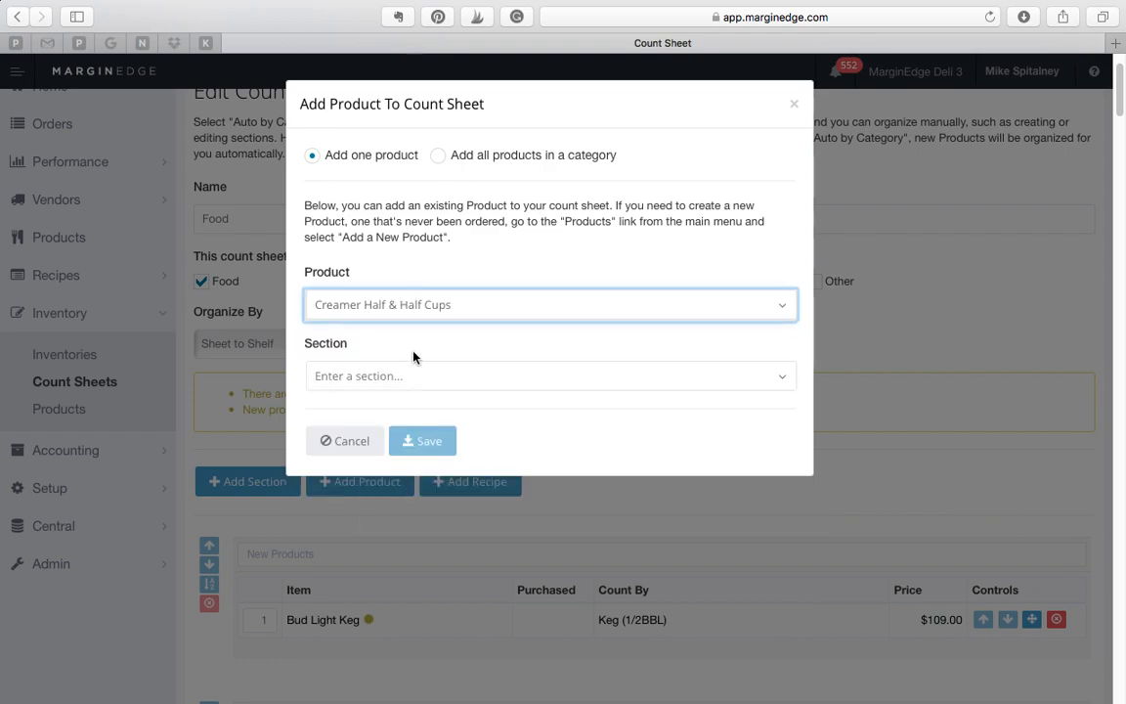
click(409, 379)
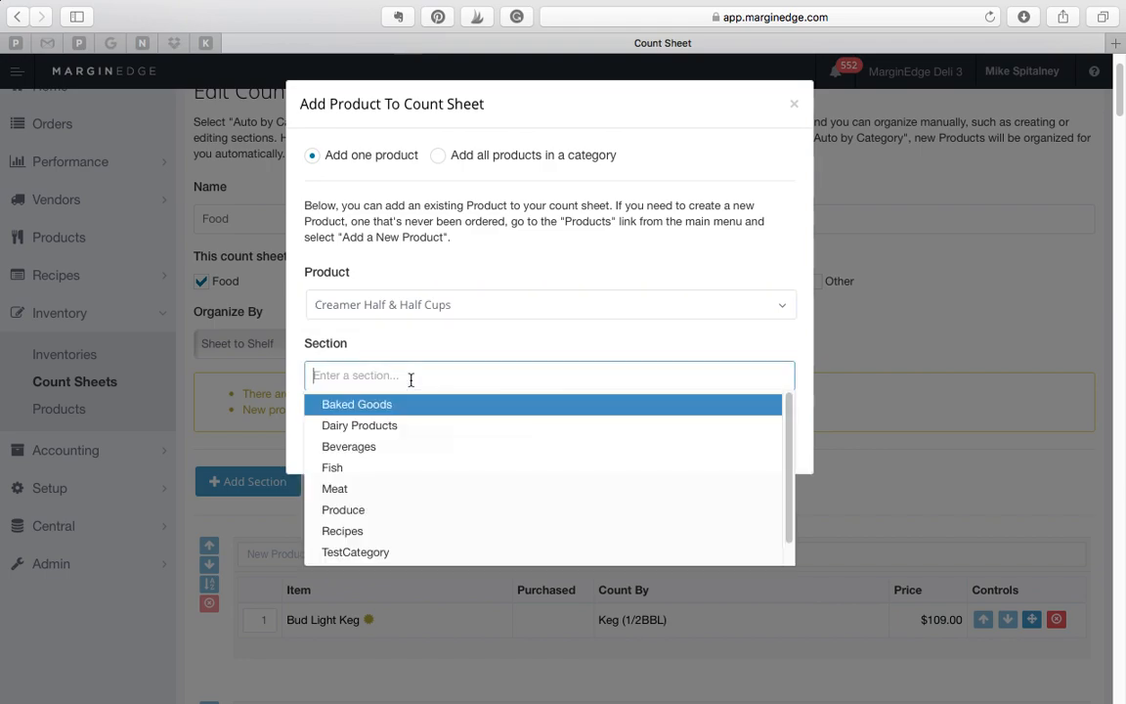
click(394, 426)
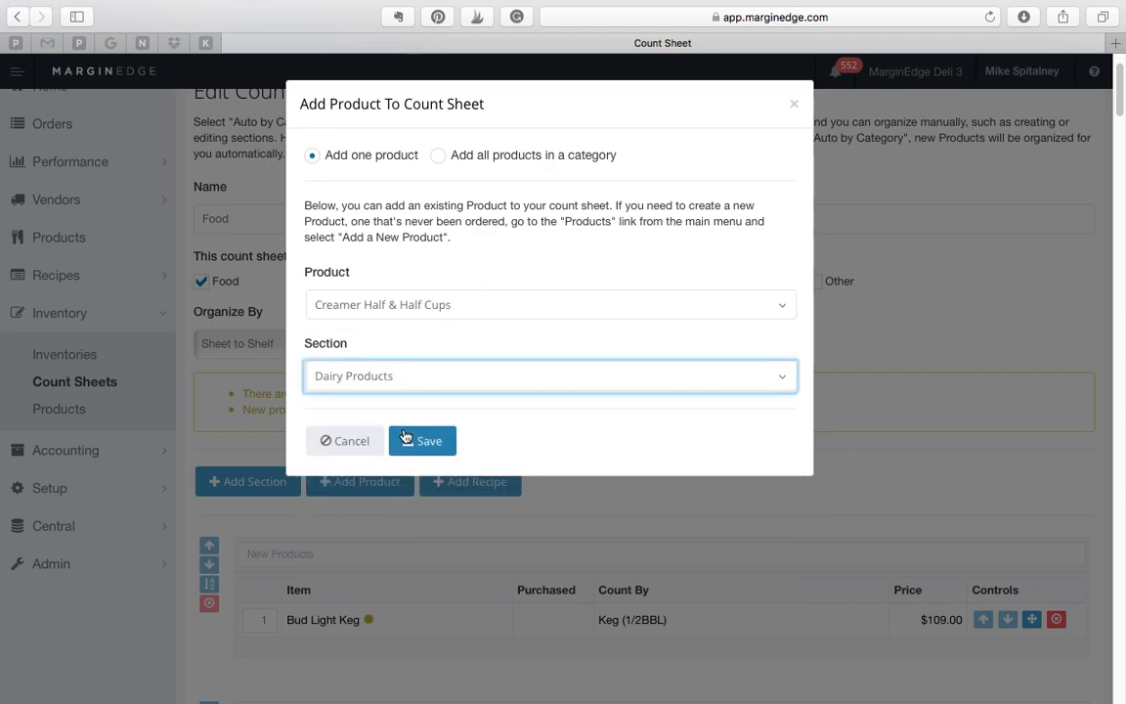
click(427, 442)
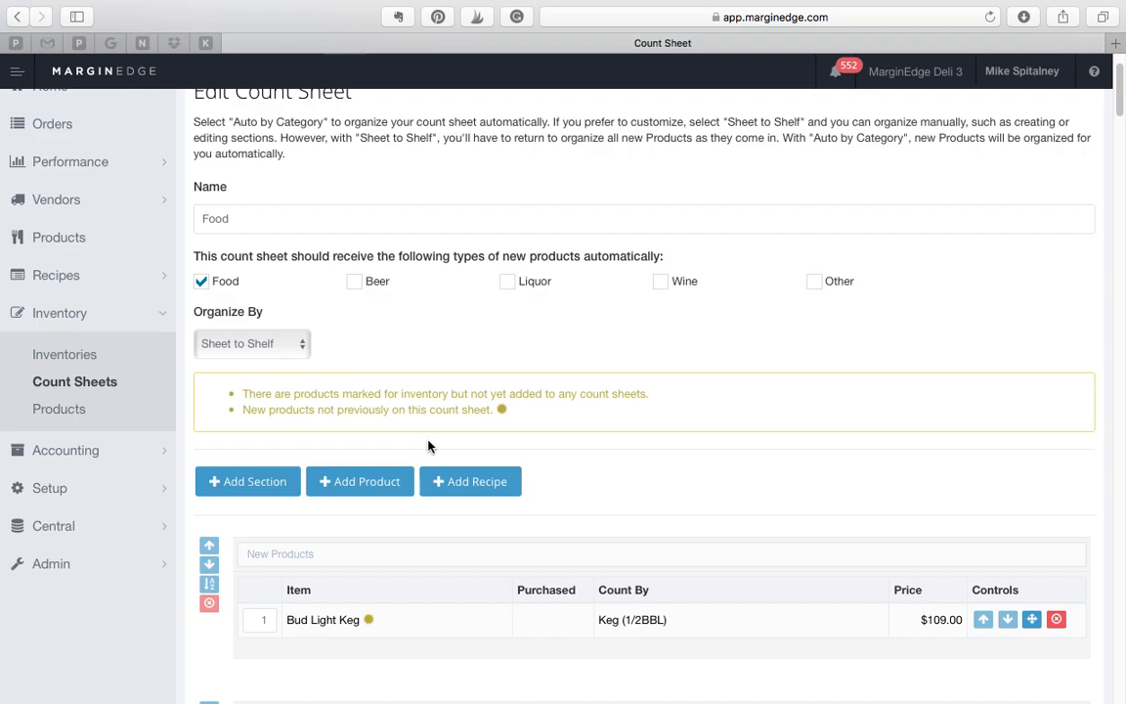
scroll(529, 460, down, 2)
scroll(529, 460, down, 20)
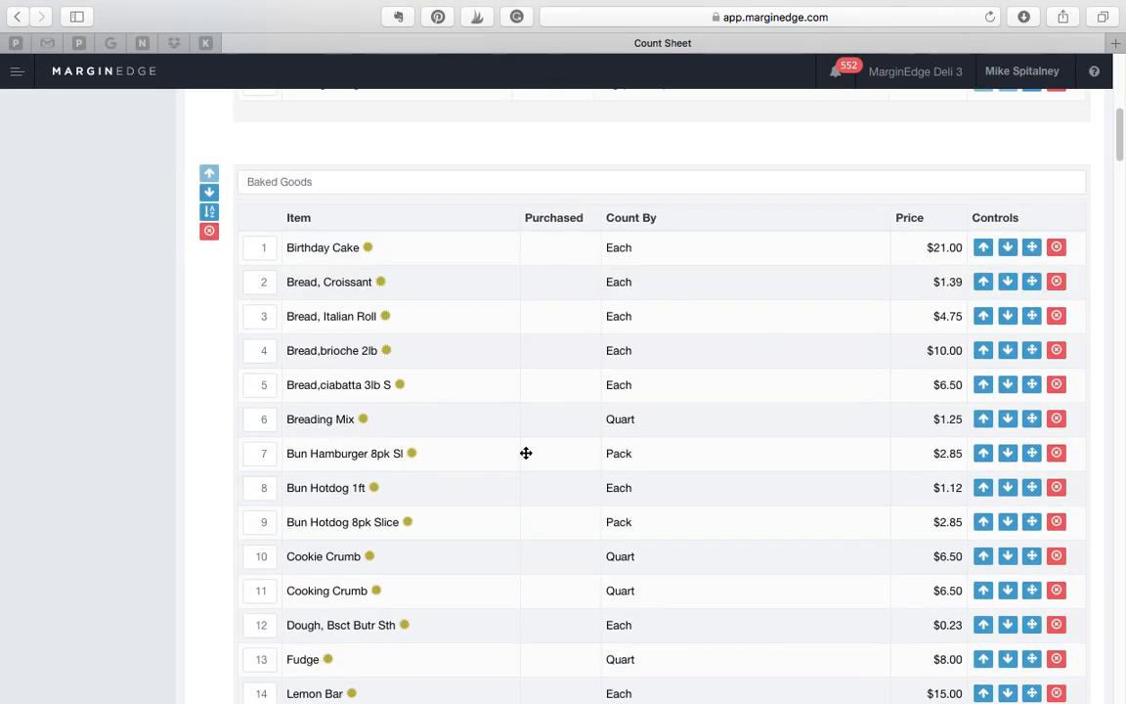
scroll(526, 452, down, 5)
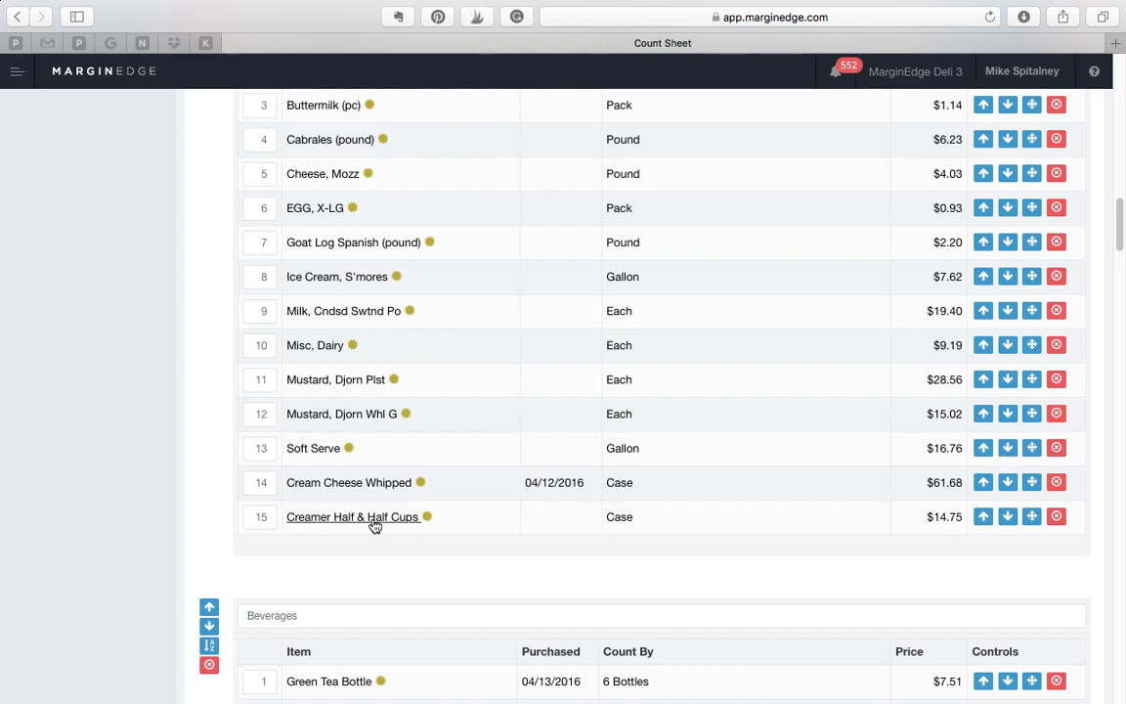
Open the inventory configuration for Cream Cheese Whipped in the dairy section and rename the product "Cream Cheese - Whipped".
scroll(467, 516, up, 1)
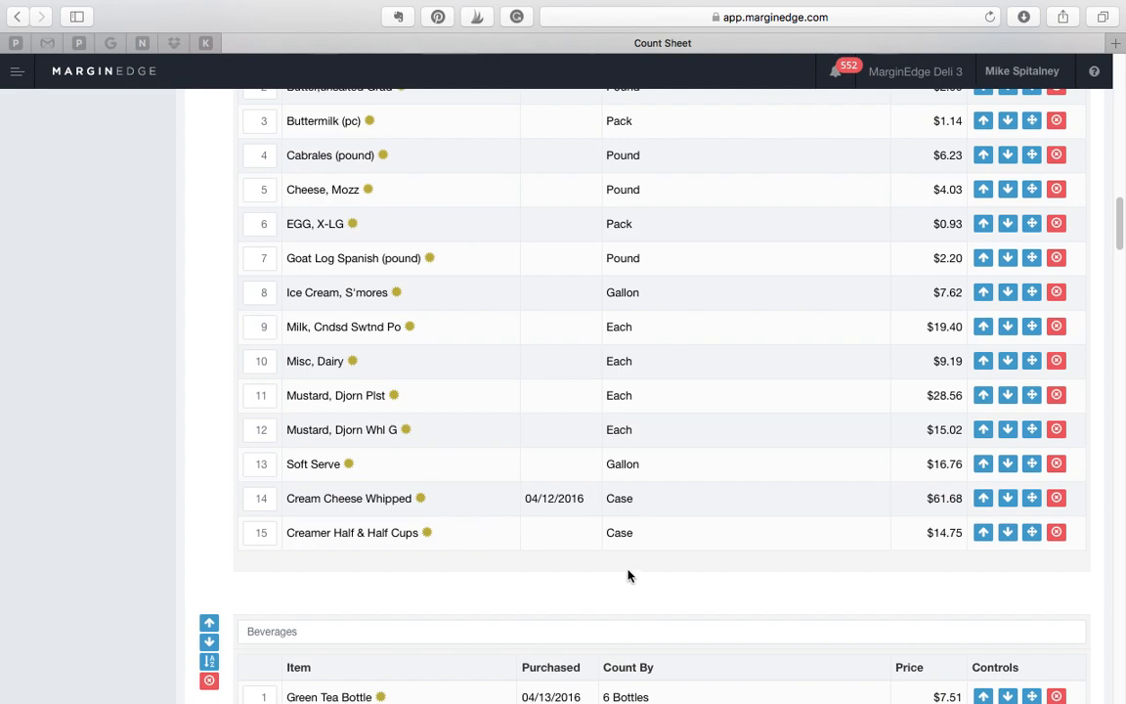
scroll(629, 576, up, 15)
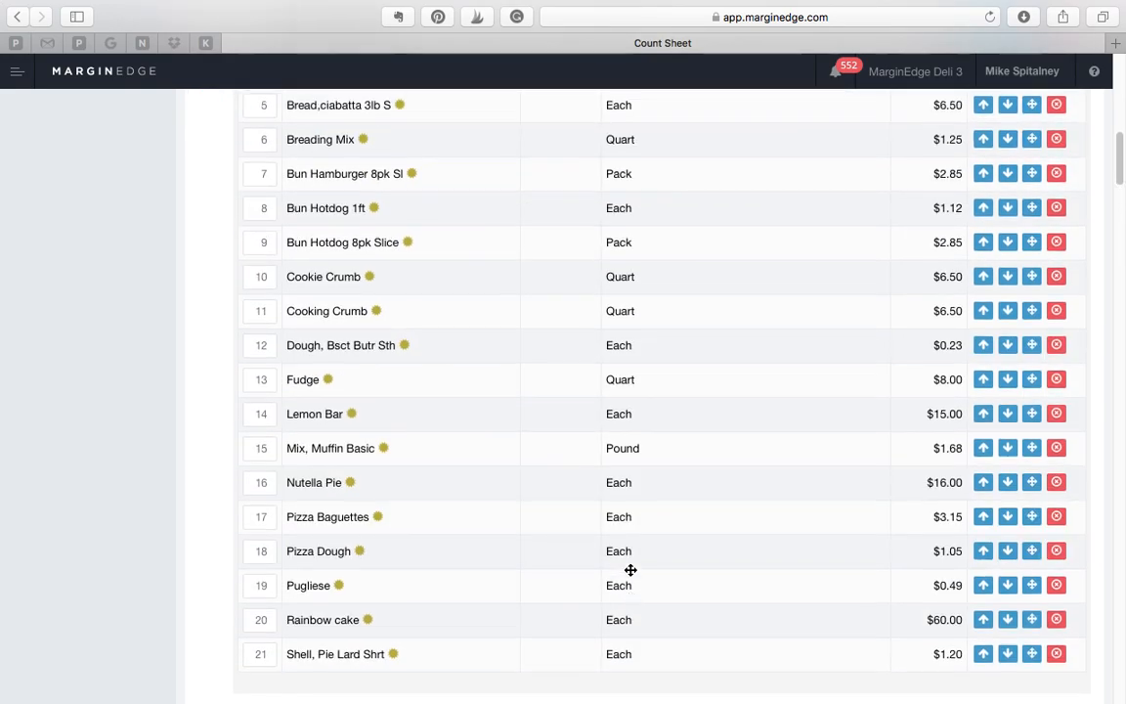
scroll(630, 569, up, 4)
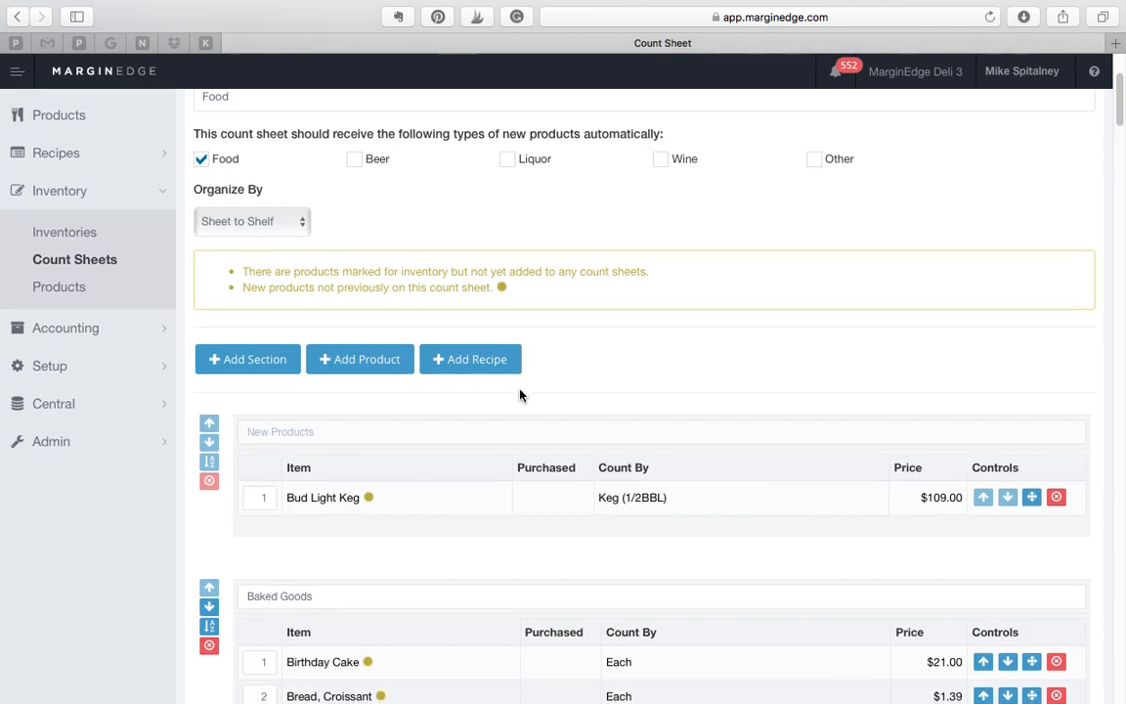
scroll(518, 395, down, 1)
scroll(481, 426, down, 10)
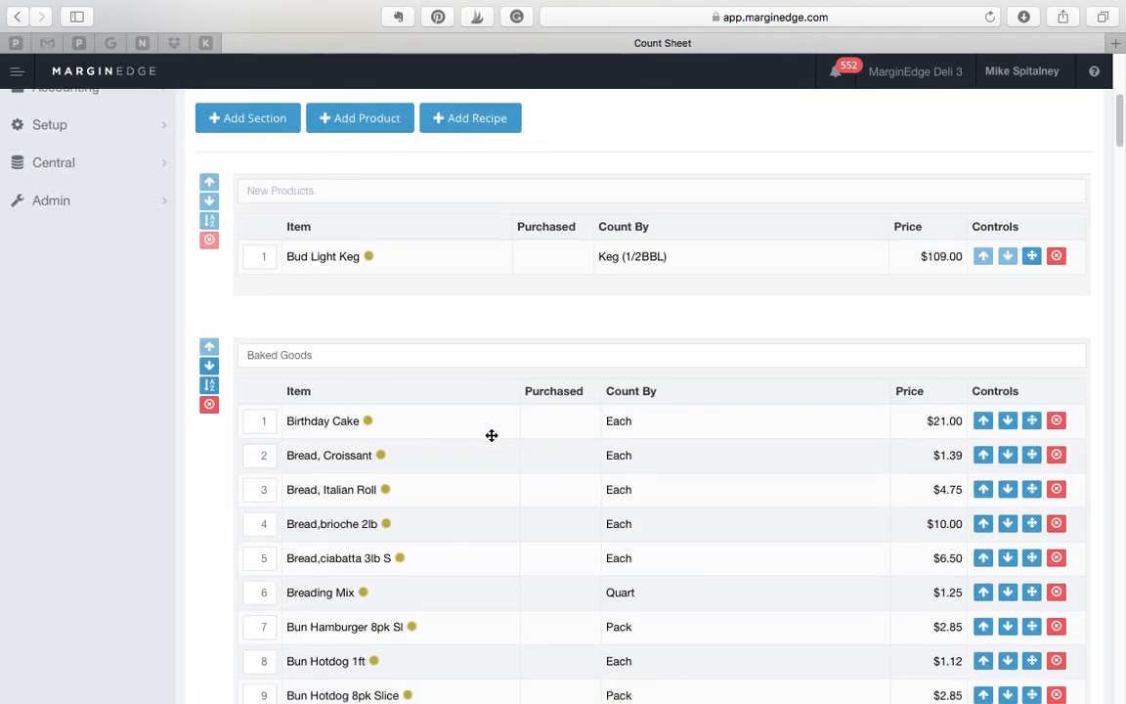
scroll(493, 493, down, 15)
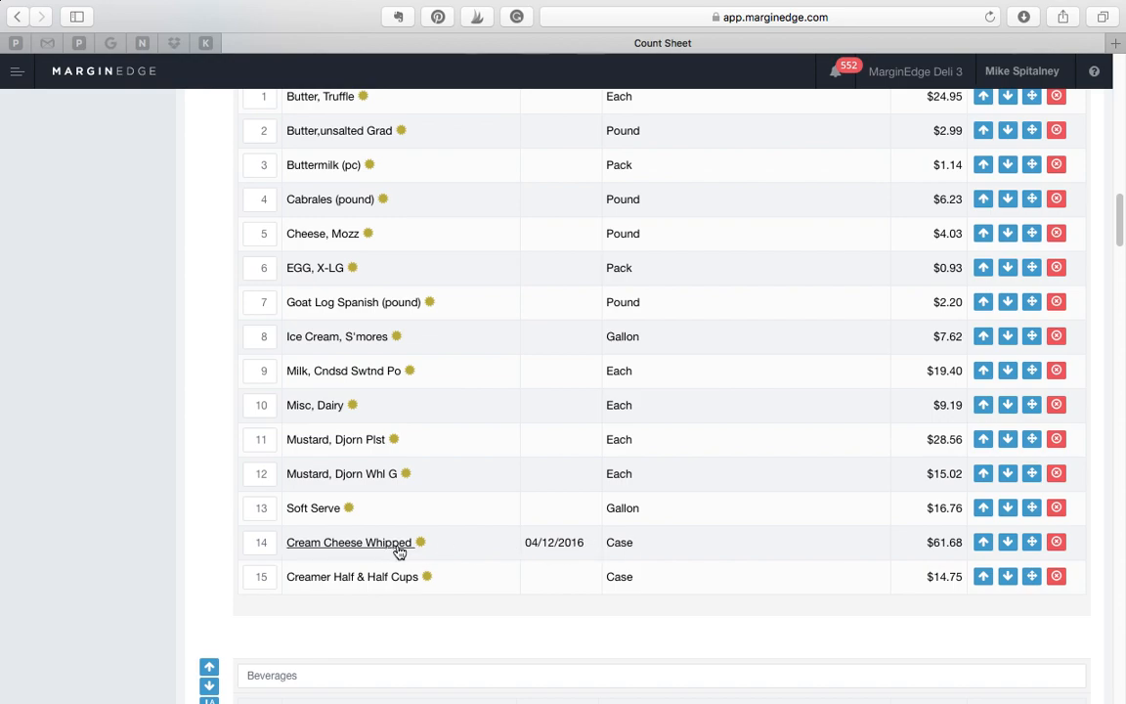
click(623, 550)
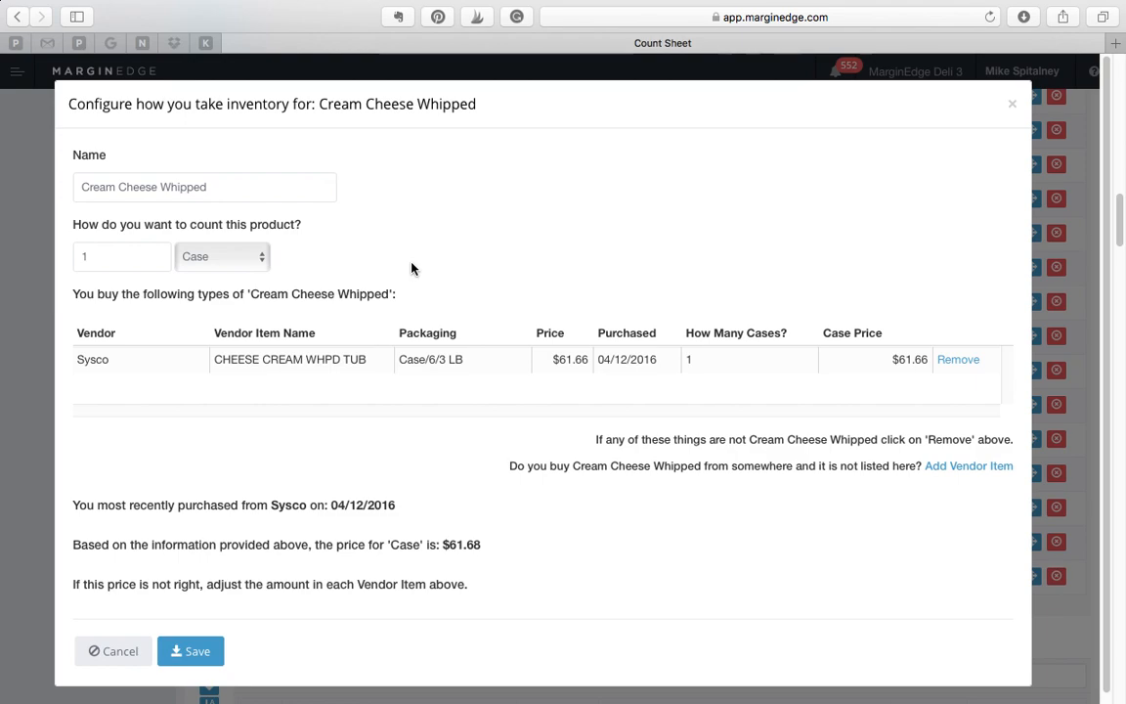
click(162, 187)
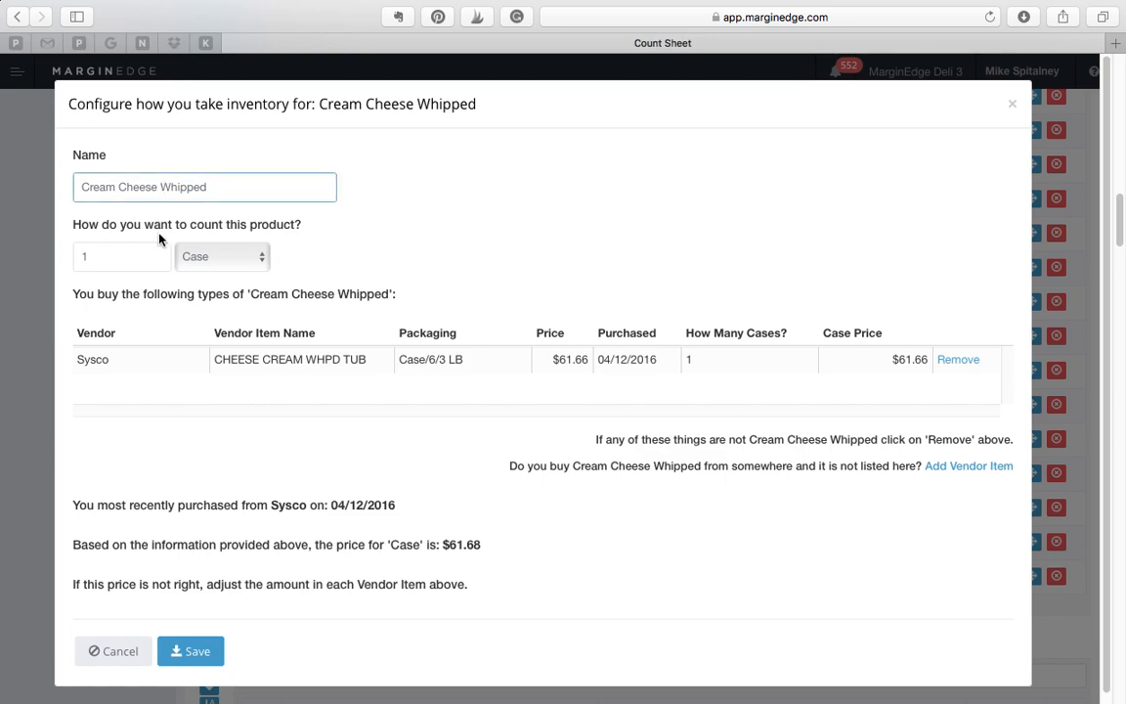
text(-)
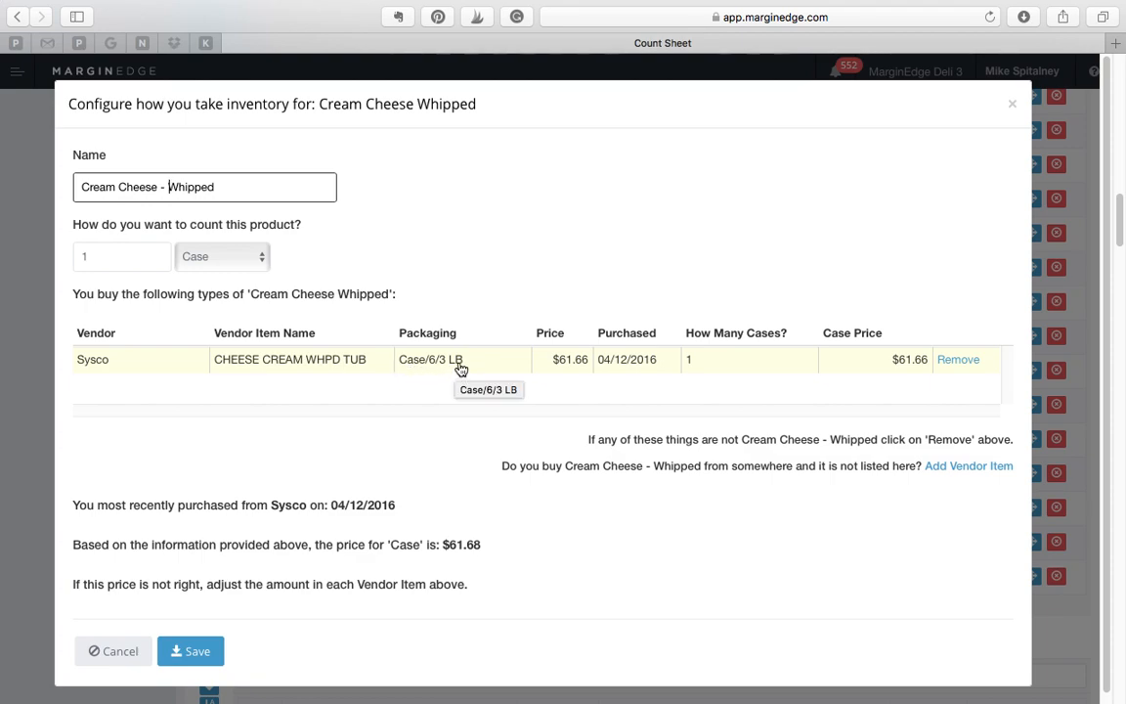
Change the counting unit for Cream Cheese - Whipped to Tub.
click(222, 258)
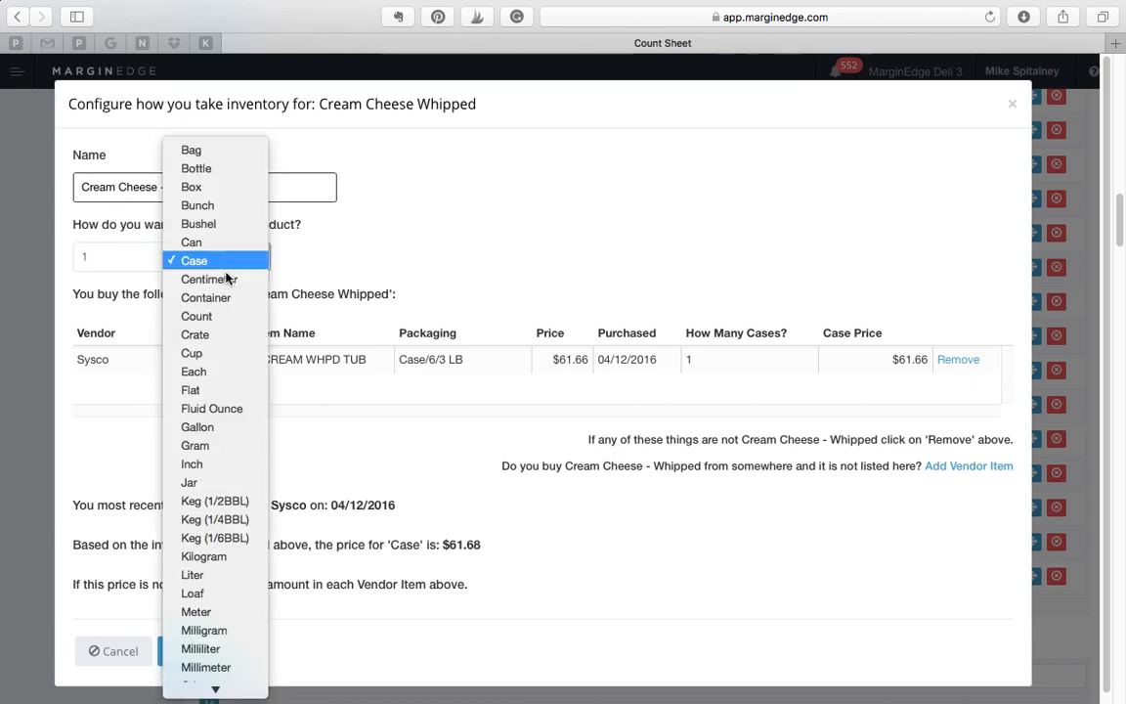
scroll(226, 465, down, 8)
scroll(223, 620, down, 1)
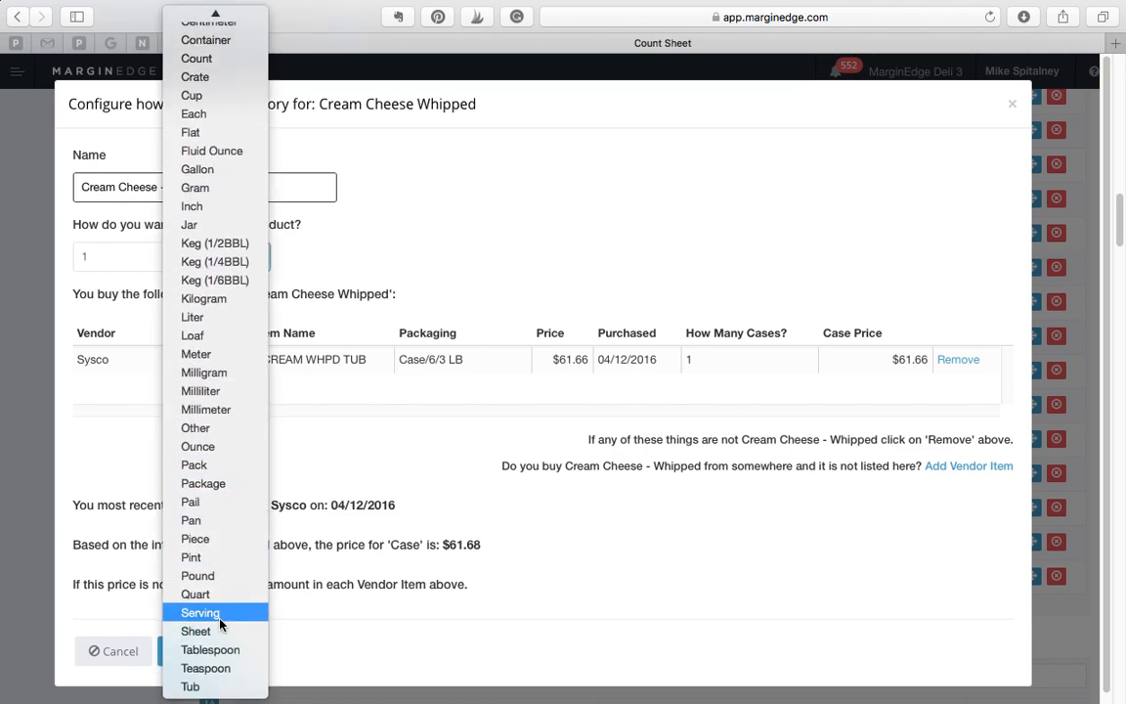
click(203, 685)
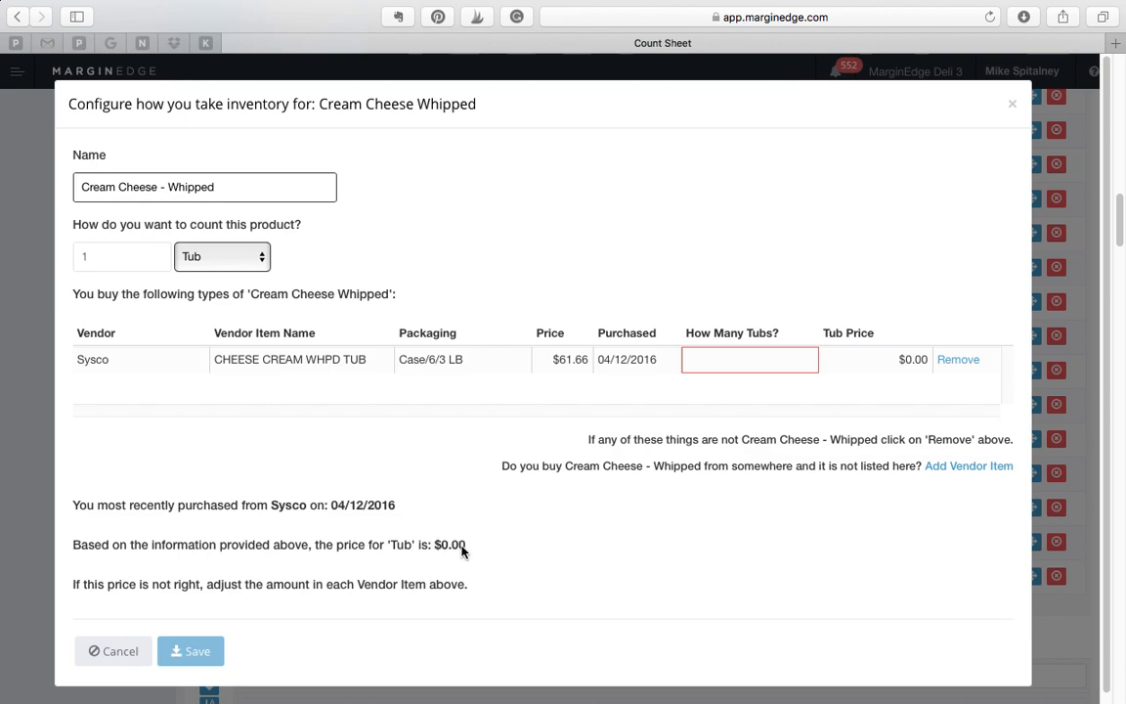
Enter 6 tubs for the Sysco Case/6/3 LB vendor item and save the product configuration.
click(762, 363)
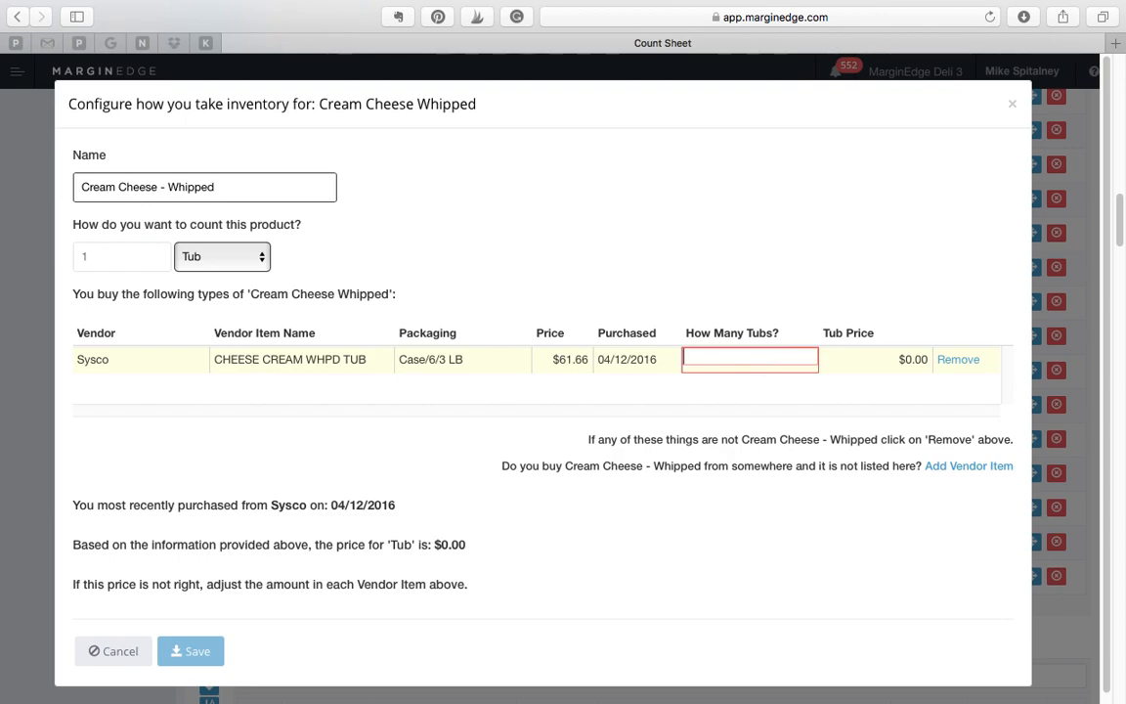
text(6)
click(744, 422)
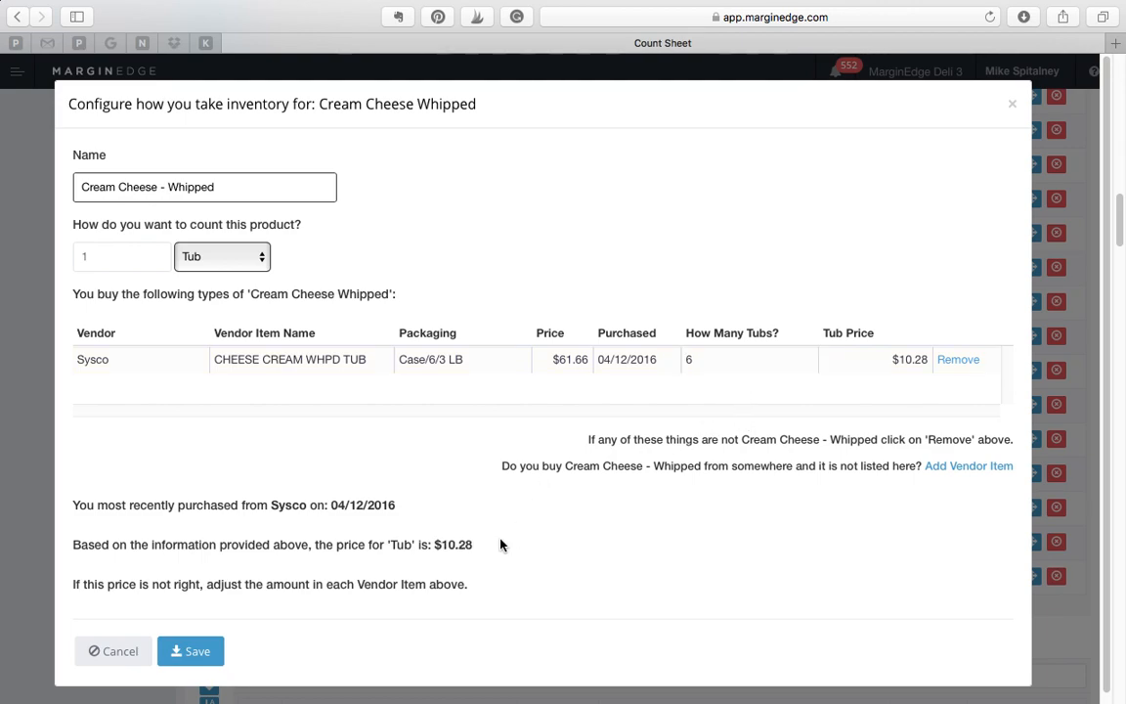
click(188, 651)
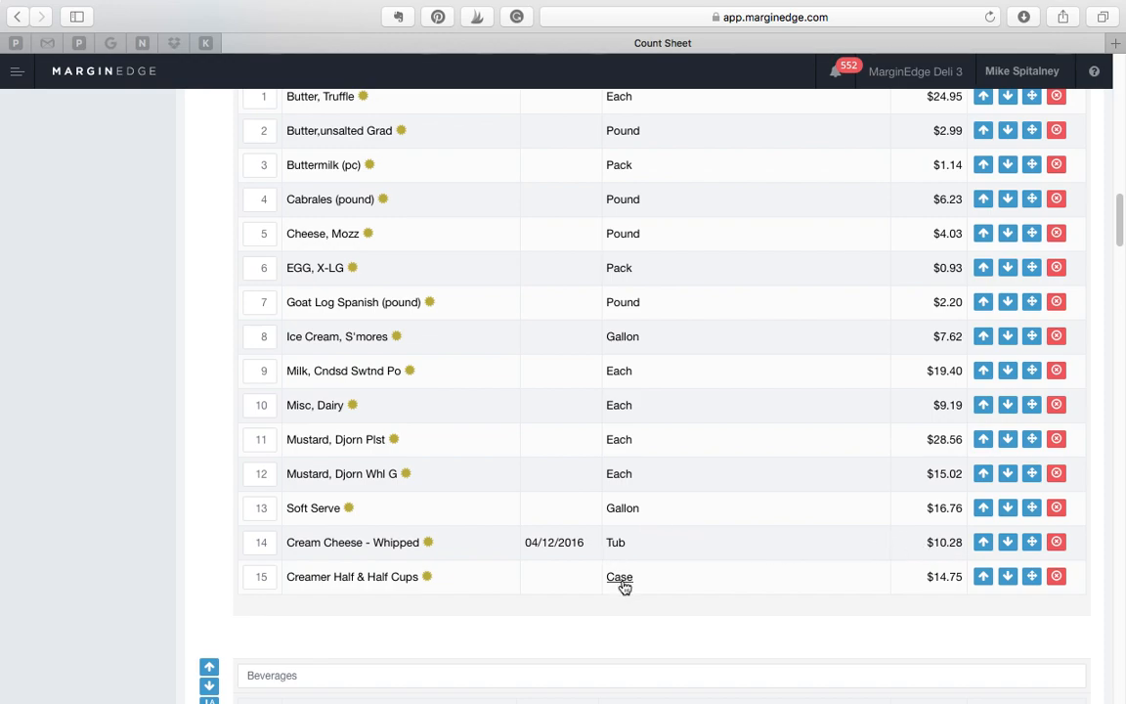
Open the inventory configuration for Green Tea Bottle in the Beverages section and set it to be counted by 1 Case.
scroll(623, 581, down, 2)
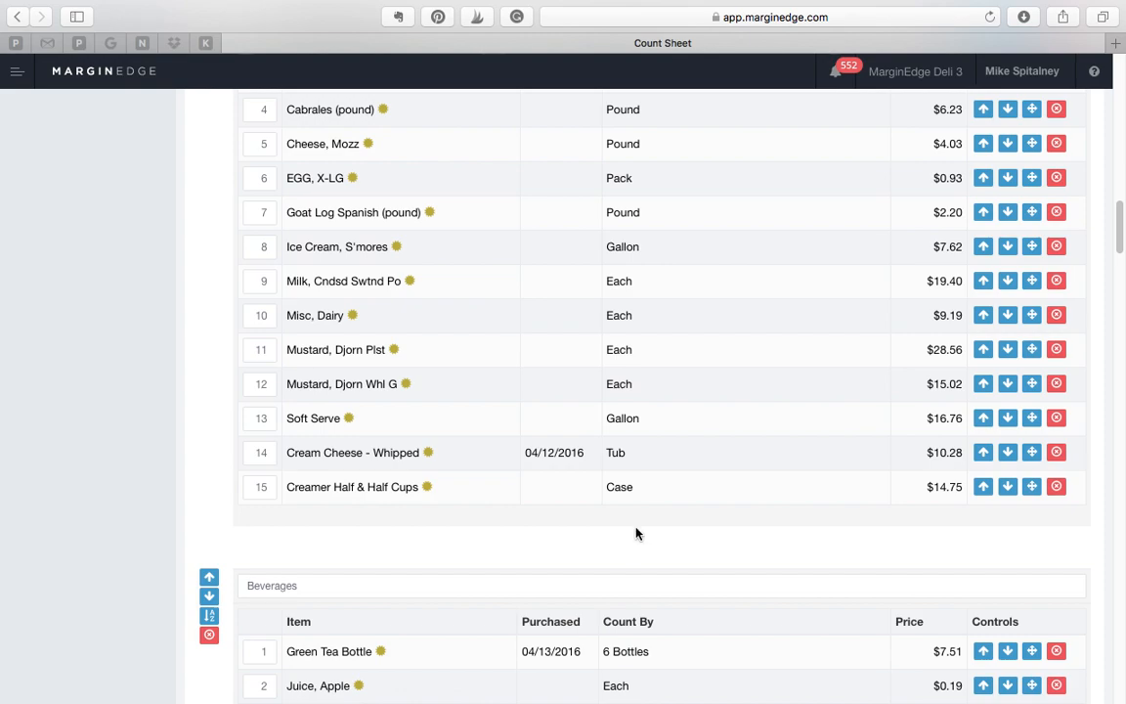
scroll(636, 533, down, 3)
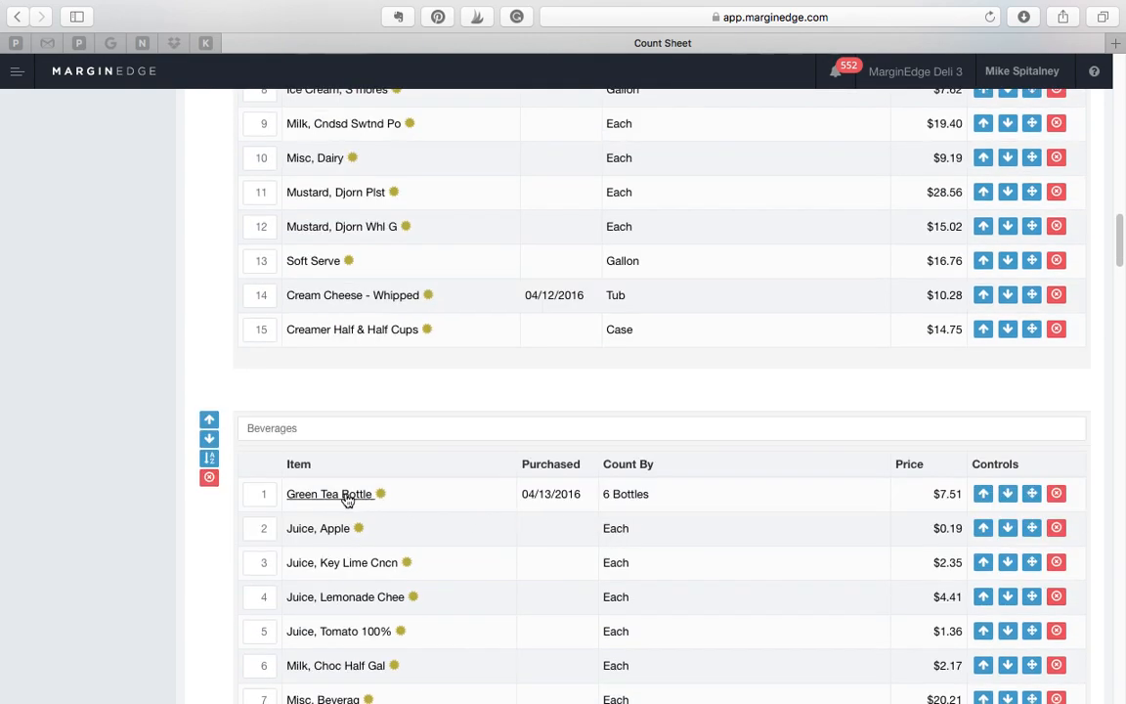
click(624, 496)
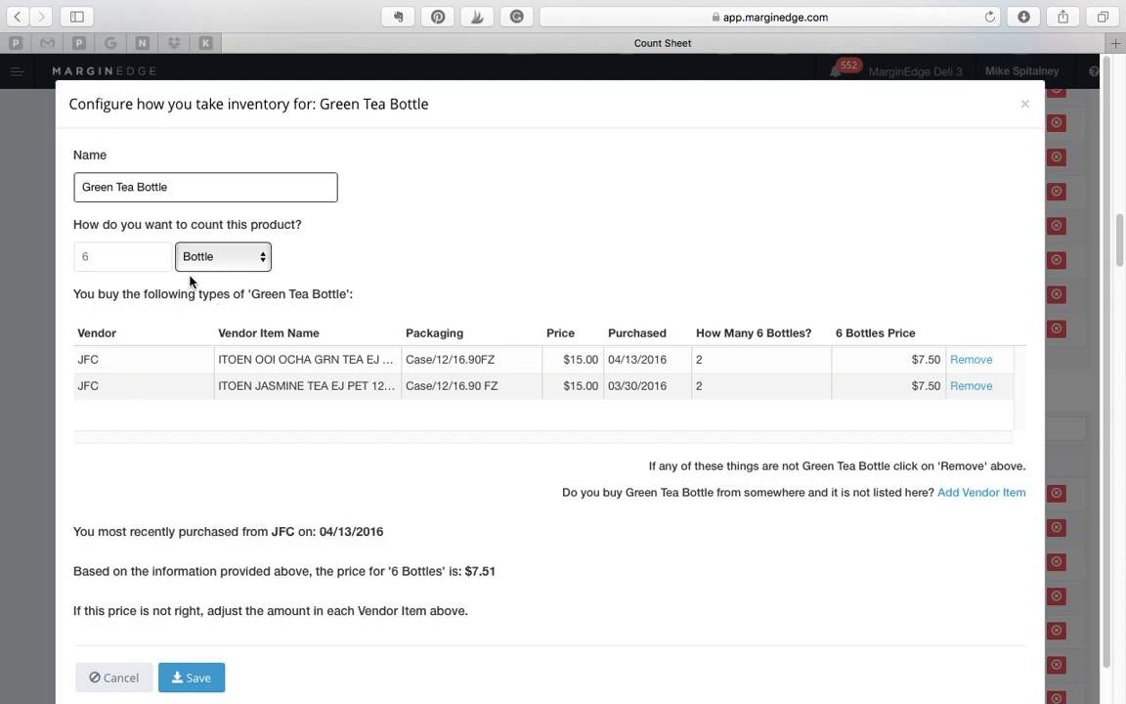
click(127, 254)
text(1)
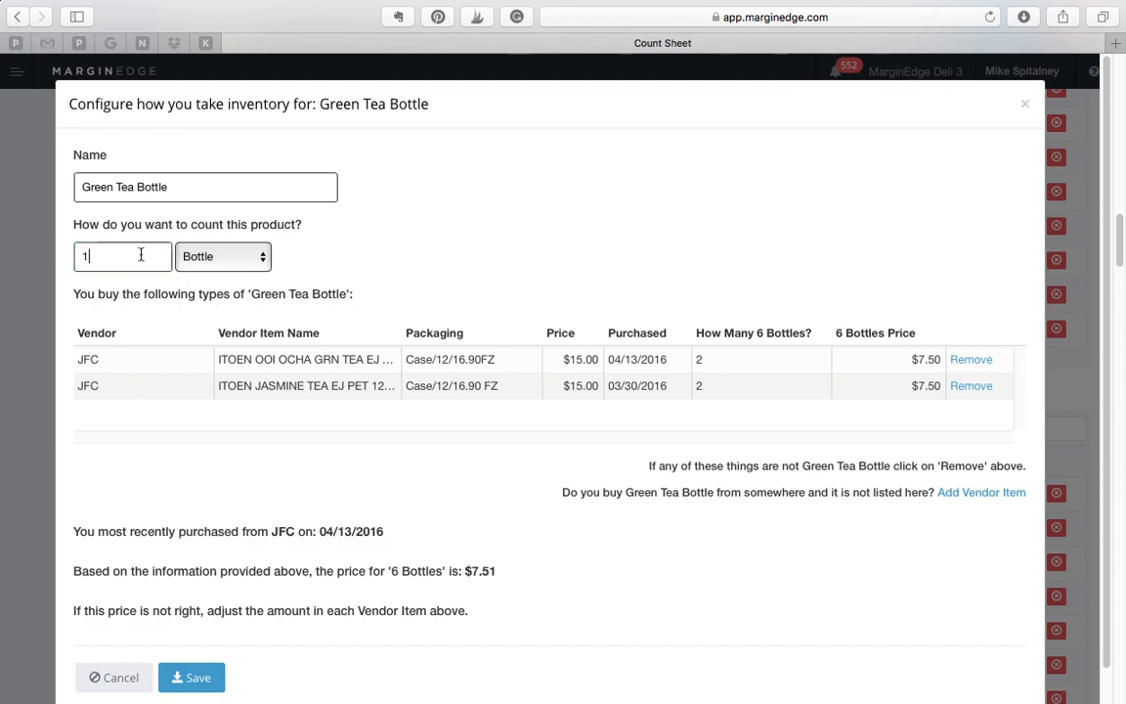
click(215, 257)
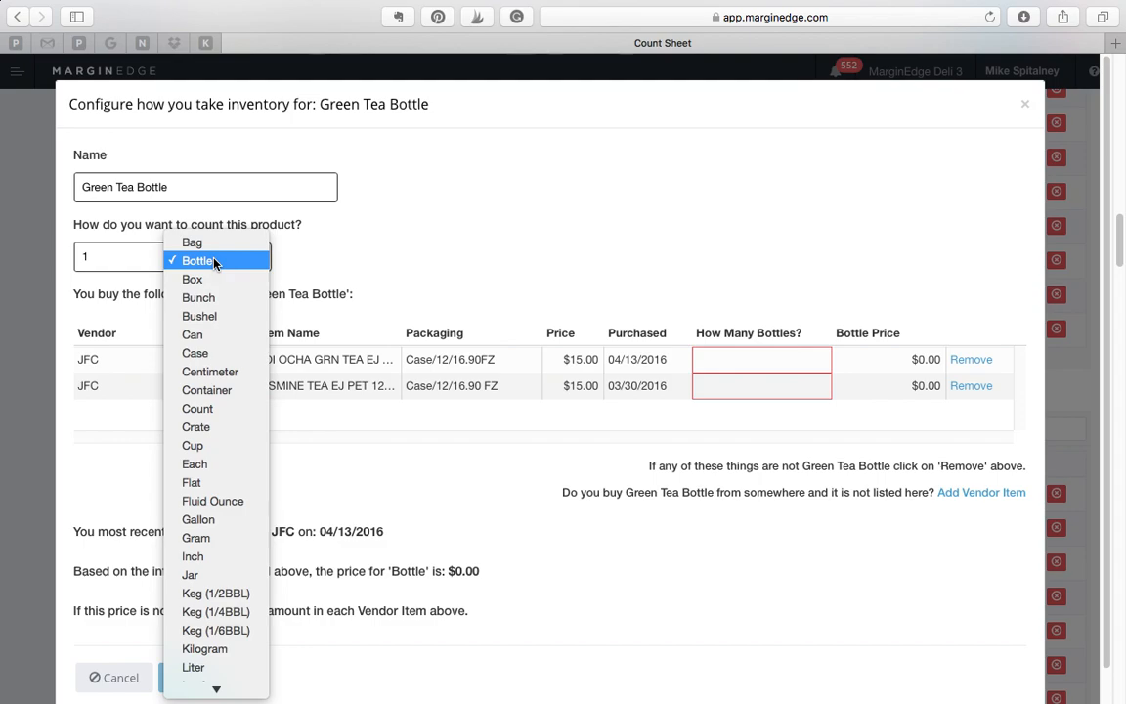
click(217, 353)
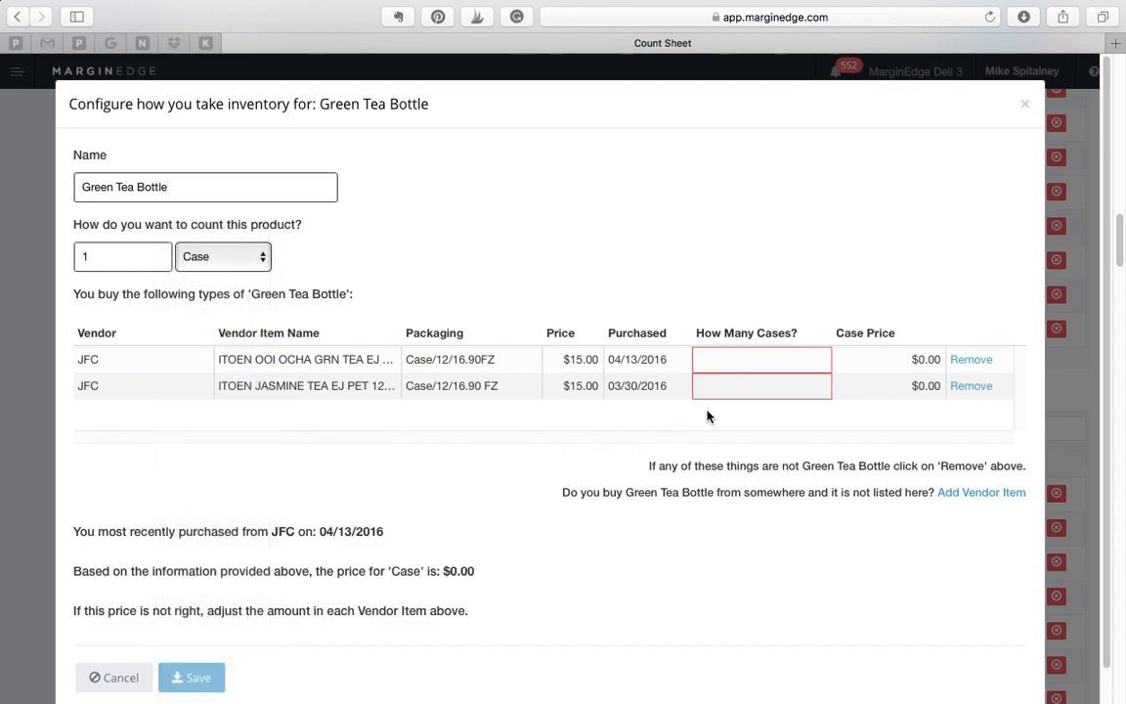
Enter 1 case for each of the two JFC vendor items of Green Tea Bottle and save the configuration.
click(777, 361)
text(1)
click(764, 390)
text(1)
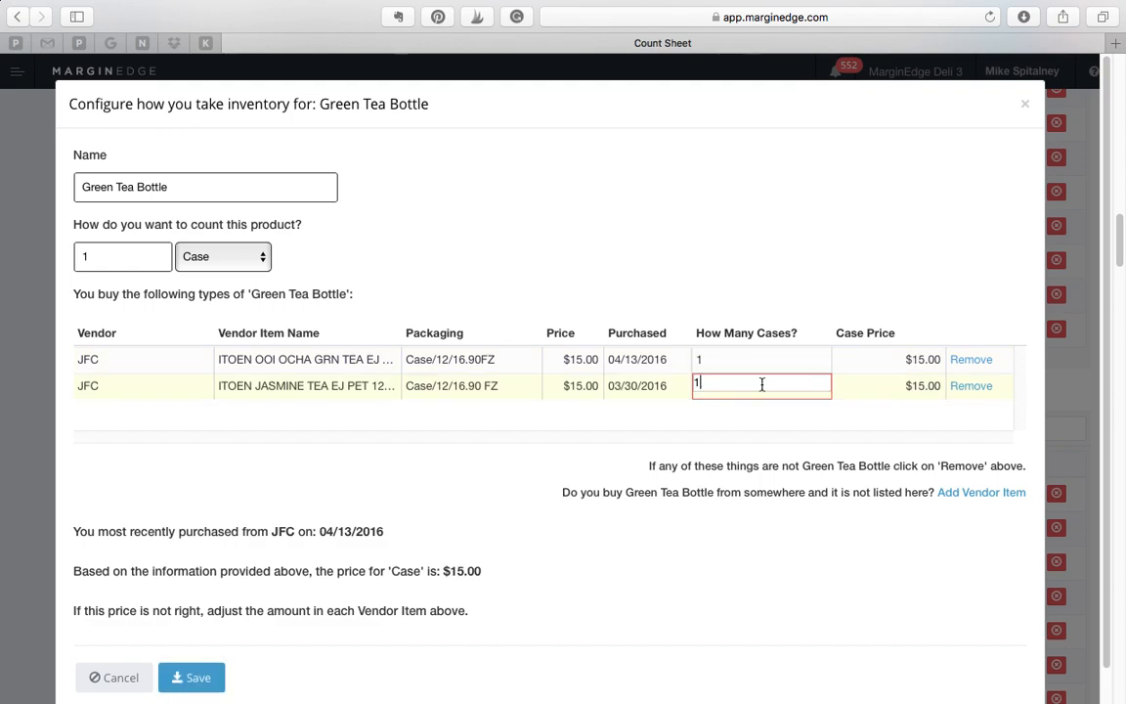
click(569, 479)
triple_click(569, 479)
click(210, 677)
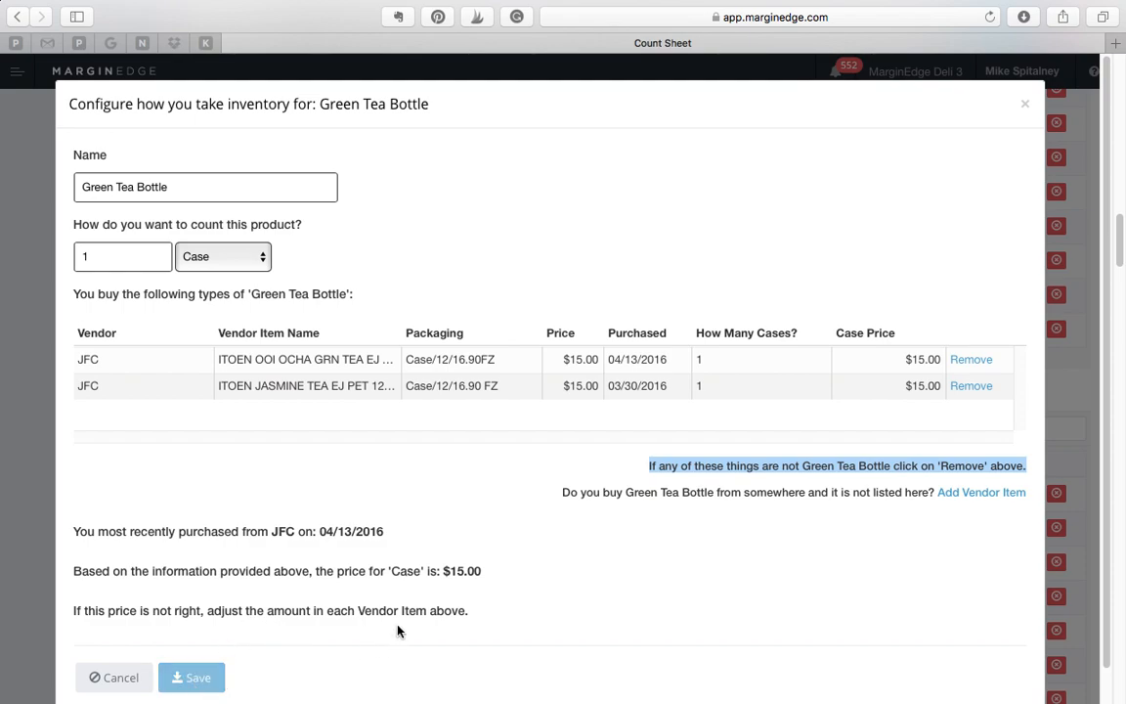